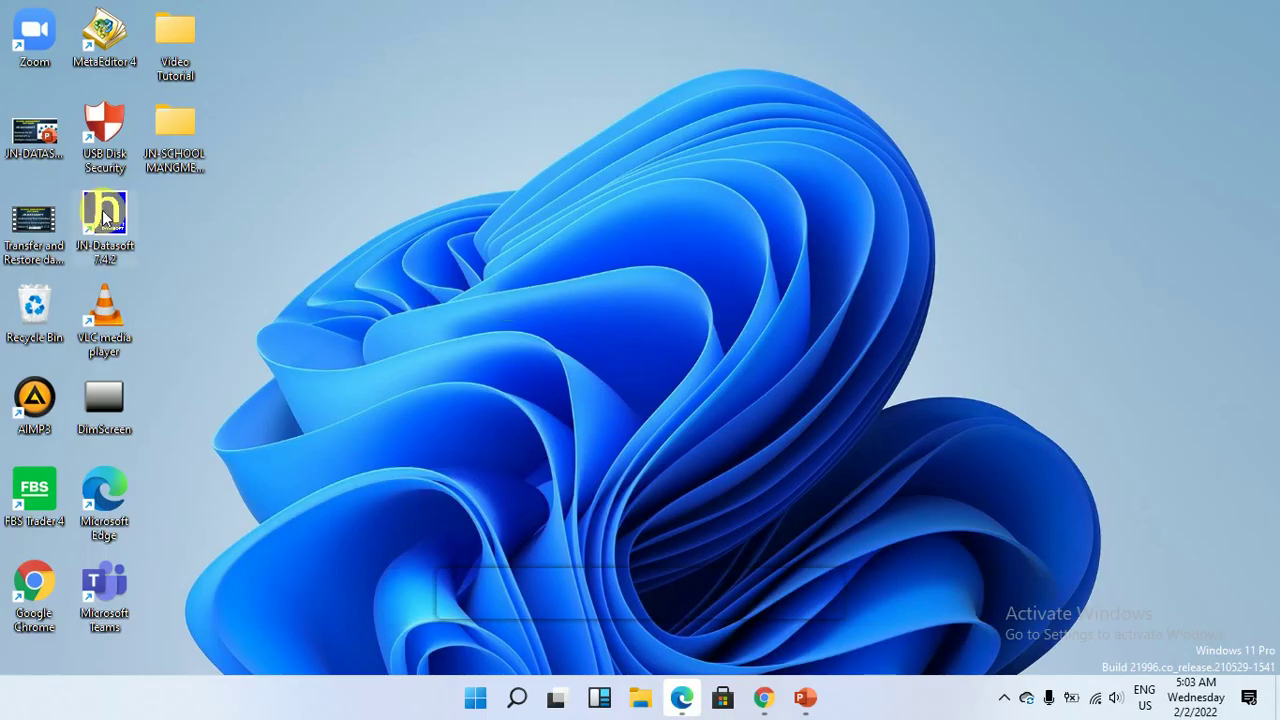
Launch JN-Datasoft, skip both welcome pages and log in to Sunny International School.
double_click(104, 217)
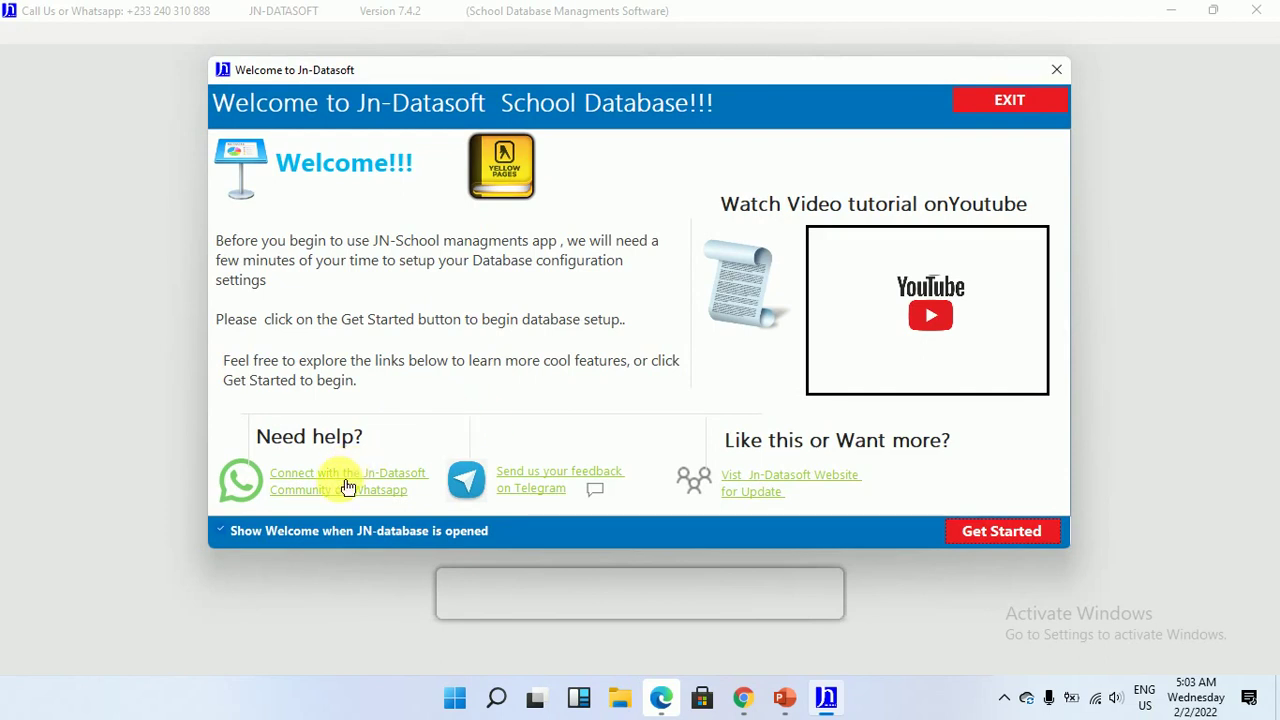
click(998, 536)
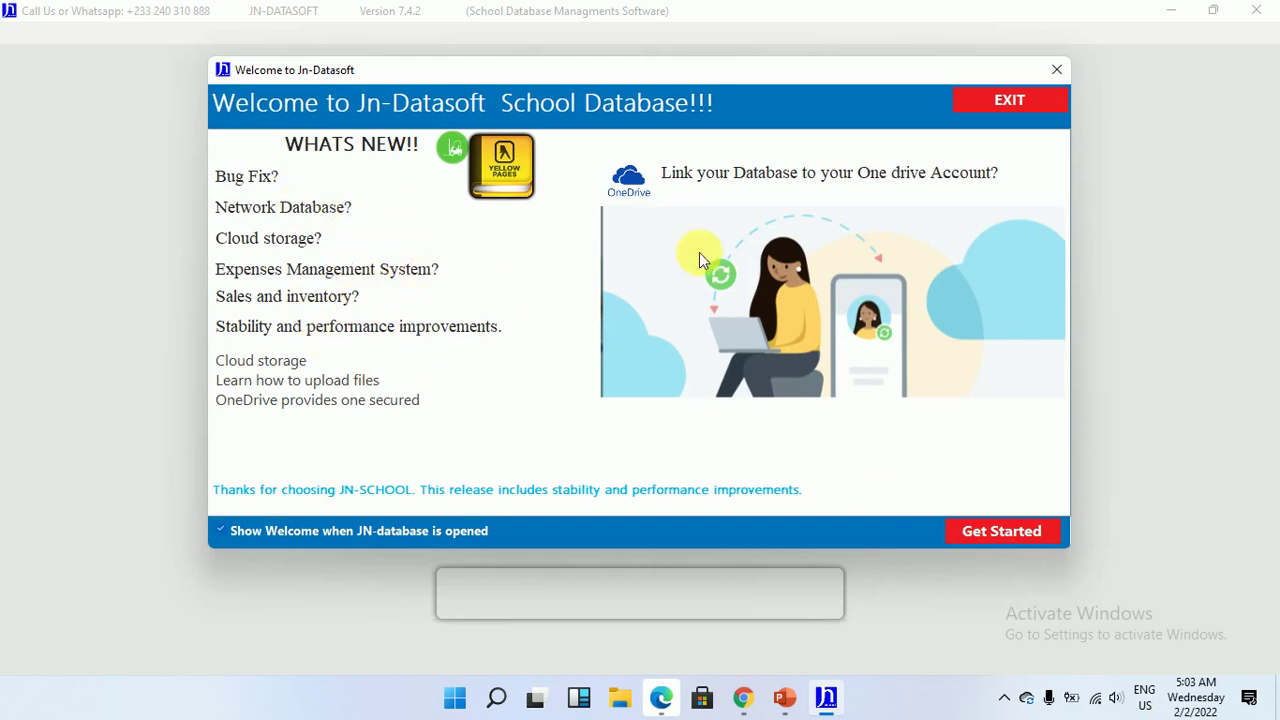
click(1056, 72)
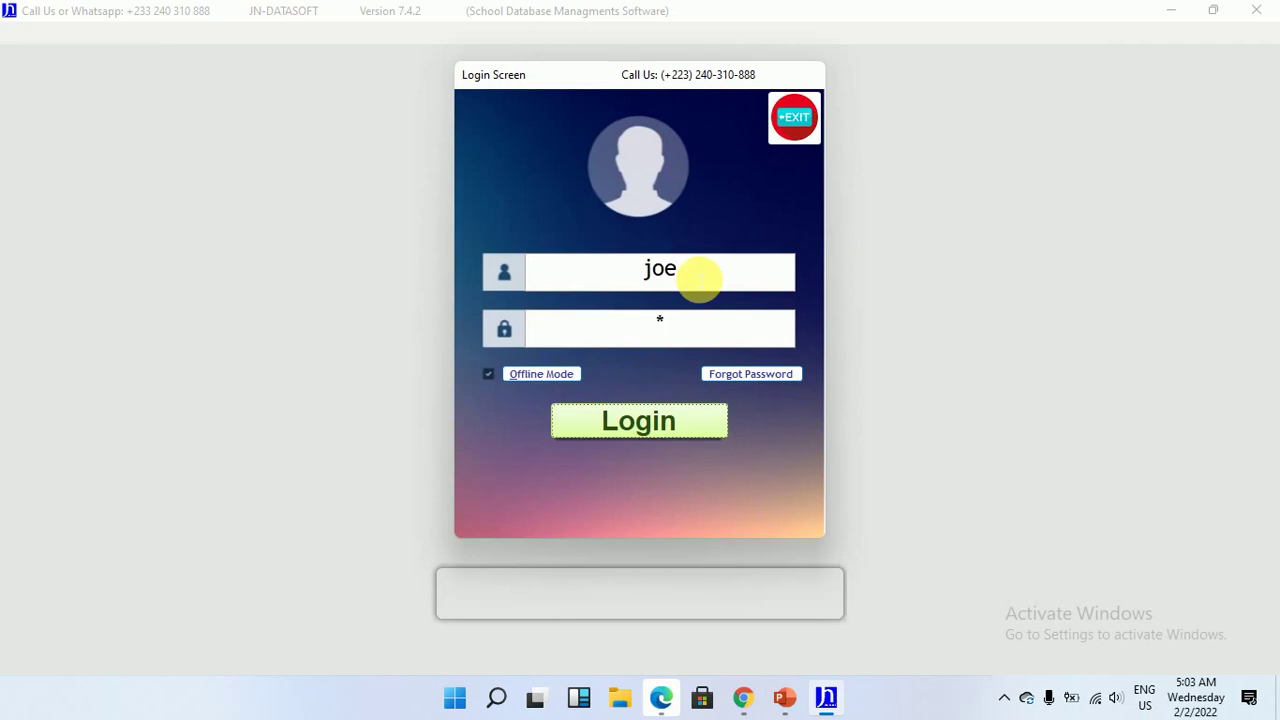
key(Return)
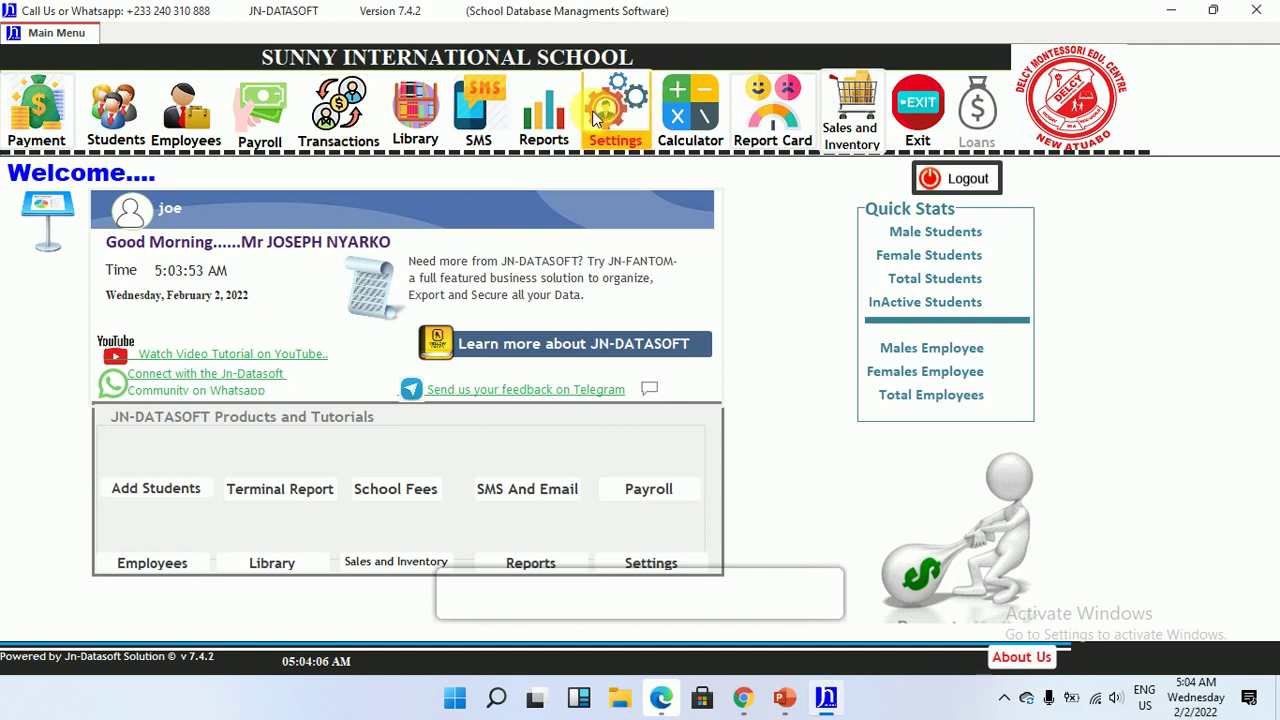
Open the ProgramData database folder from Settings > Advance Settings > Back up Database.
click(618, 115)
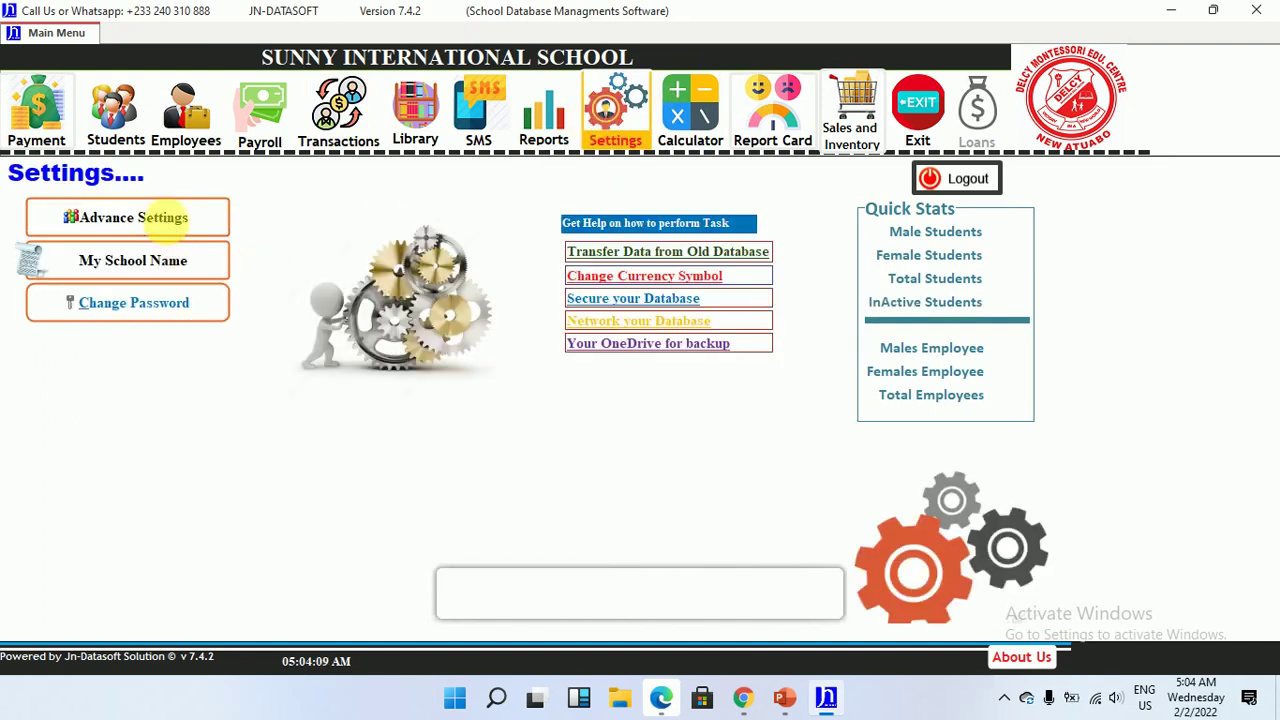
click(160, 220)
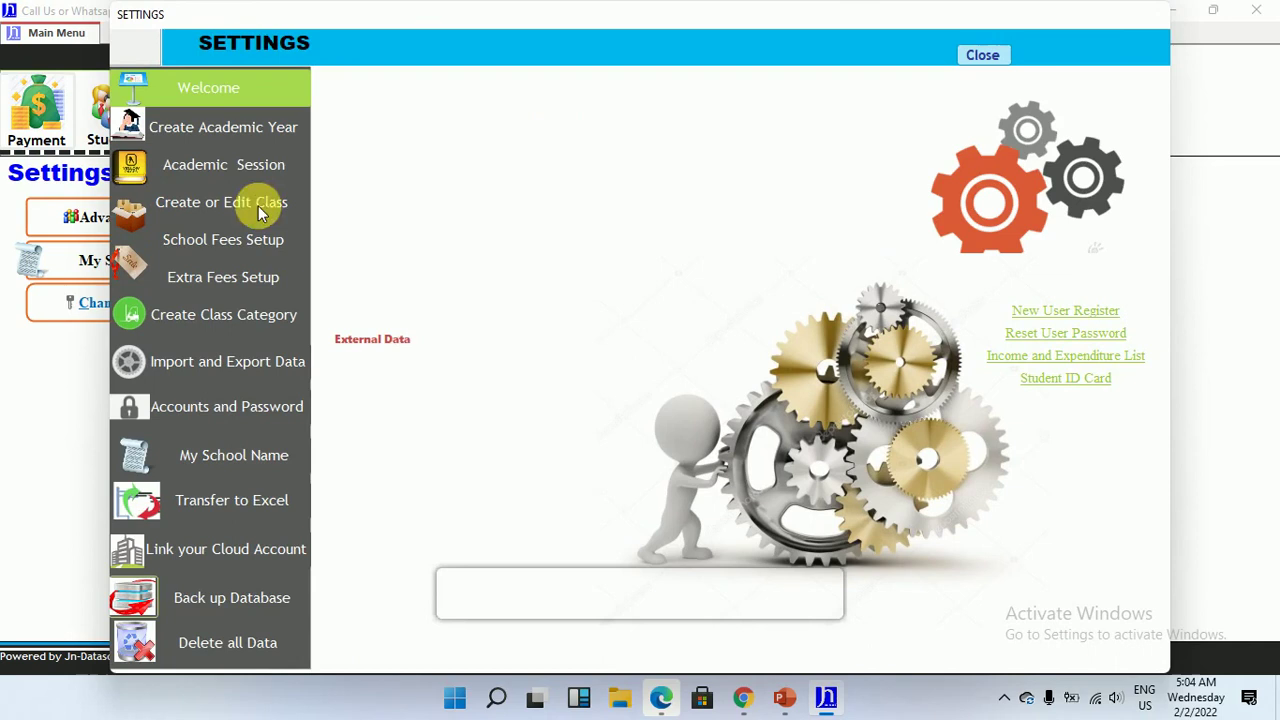
click(243, 595)
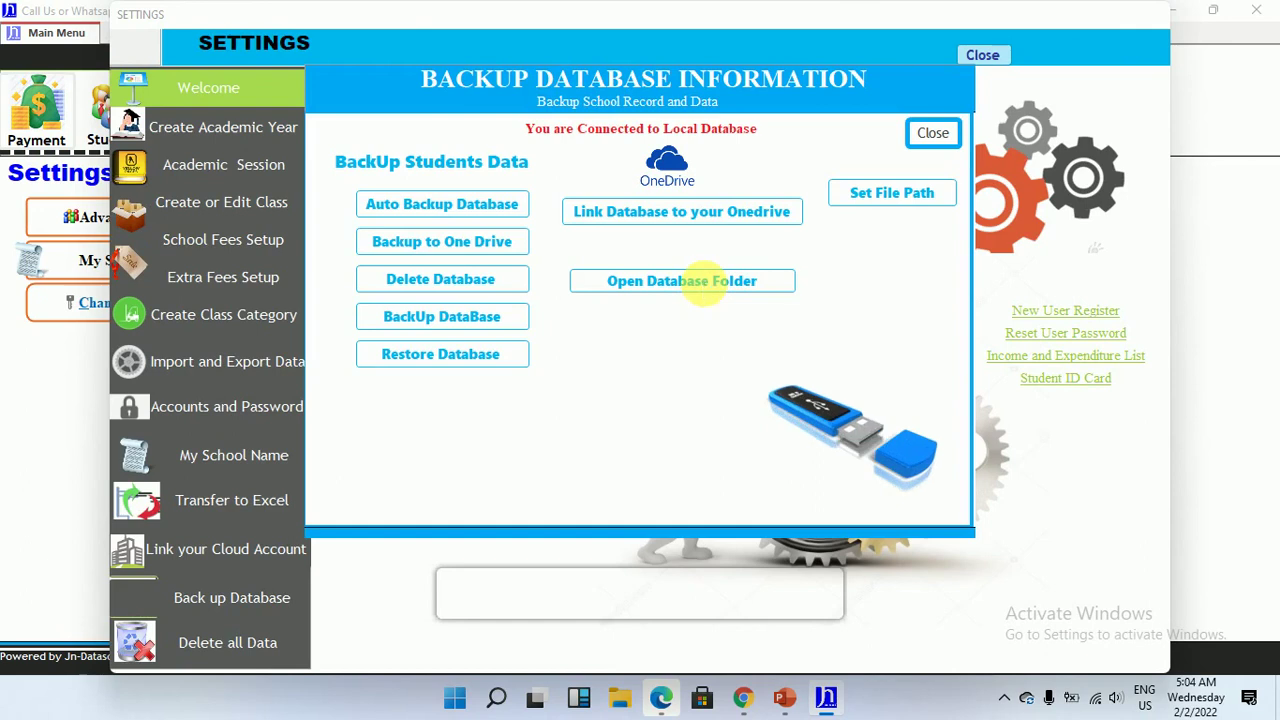
click(704, 283)
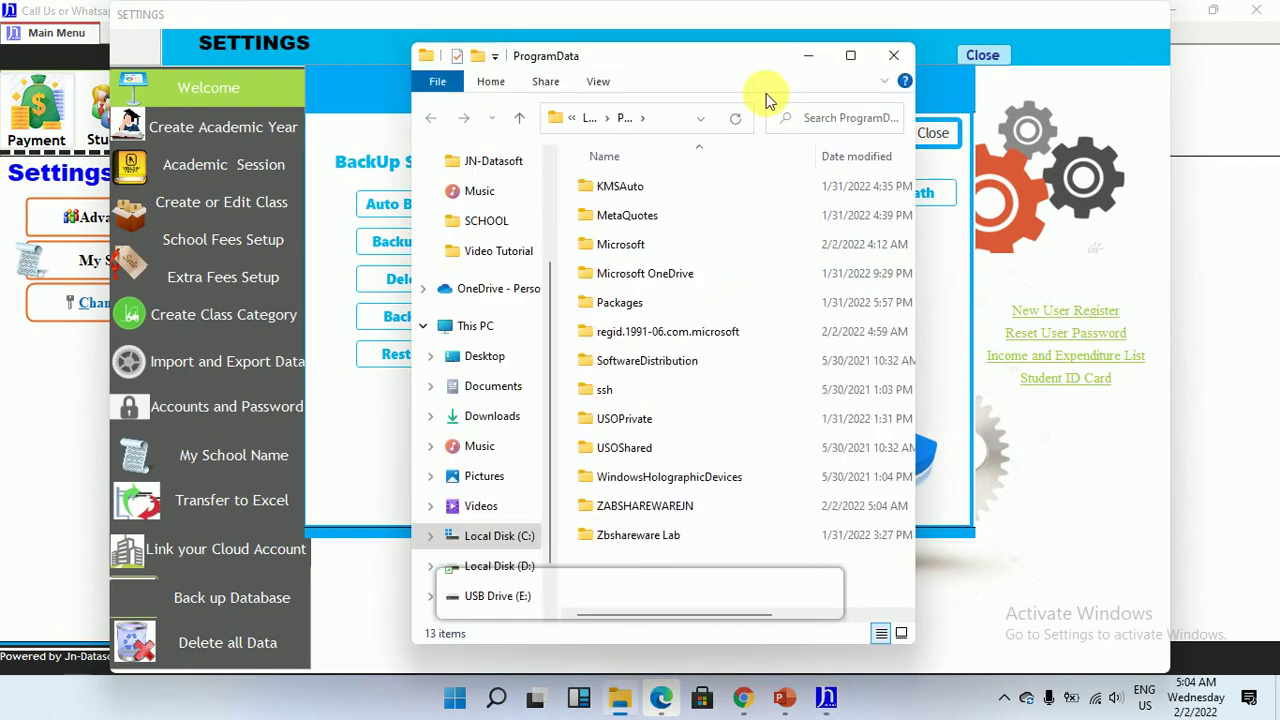
Select the ZABSHAREWAREJN folder, then open the OneDrive folder full-screen from the tray.
click(850, 55)
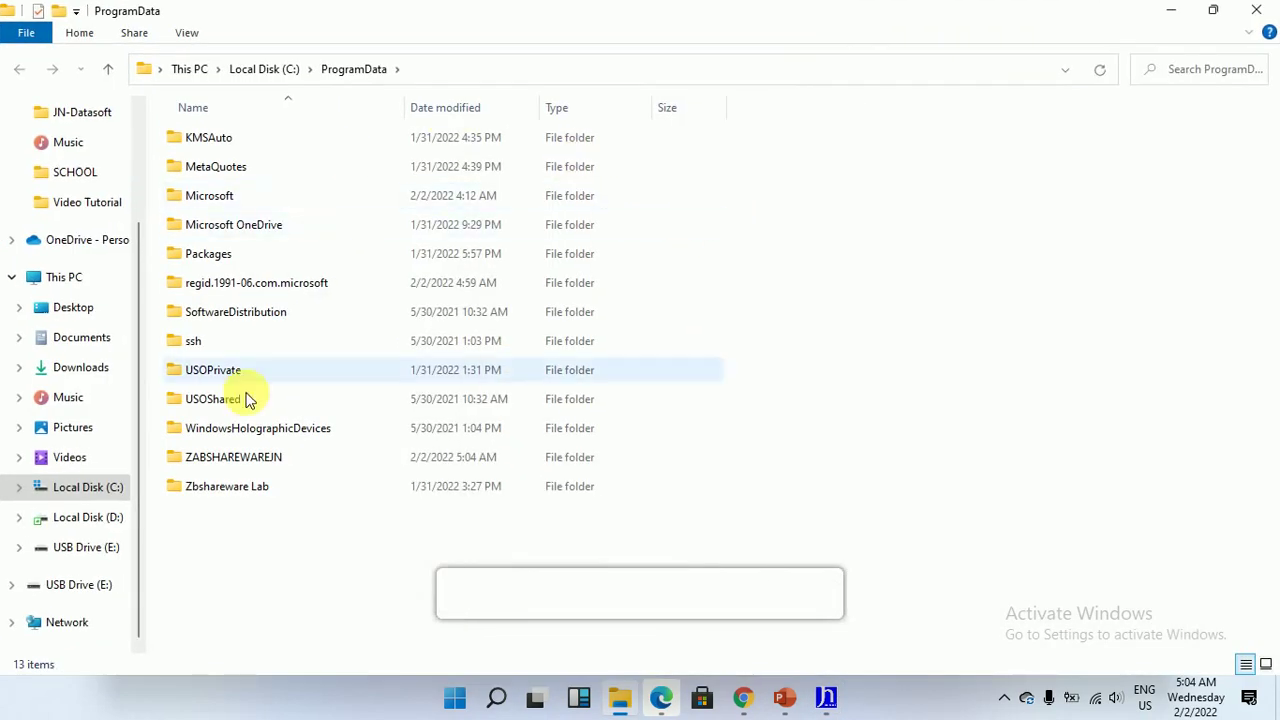
click(306, 458)
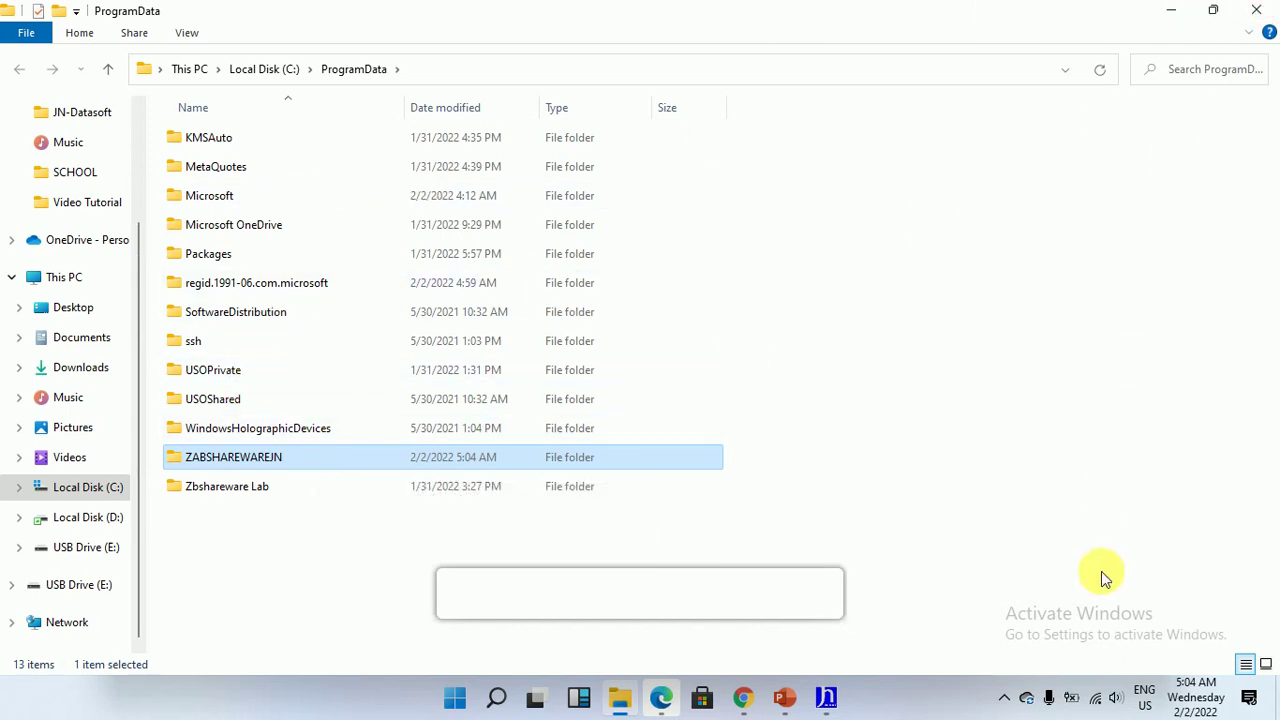
click(1027, 699)
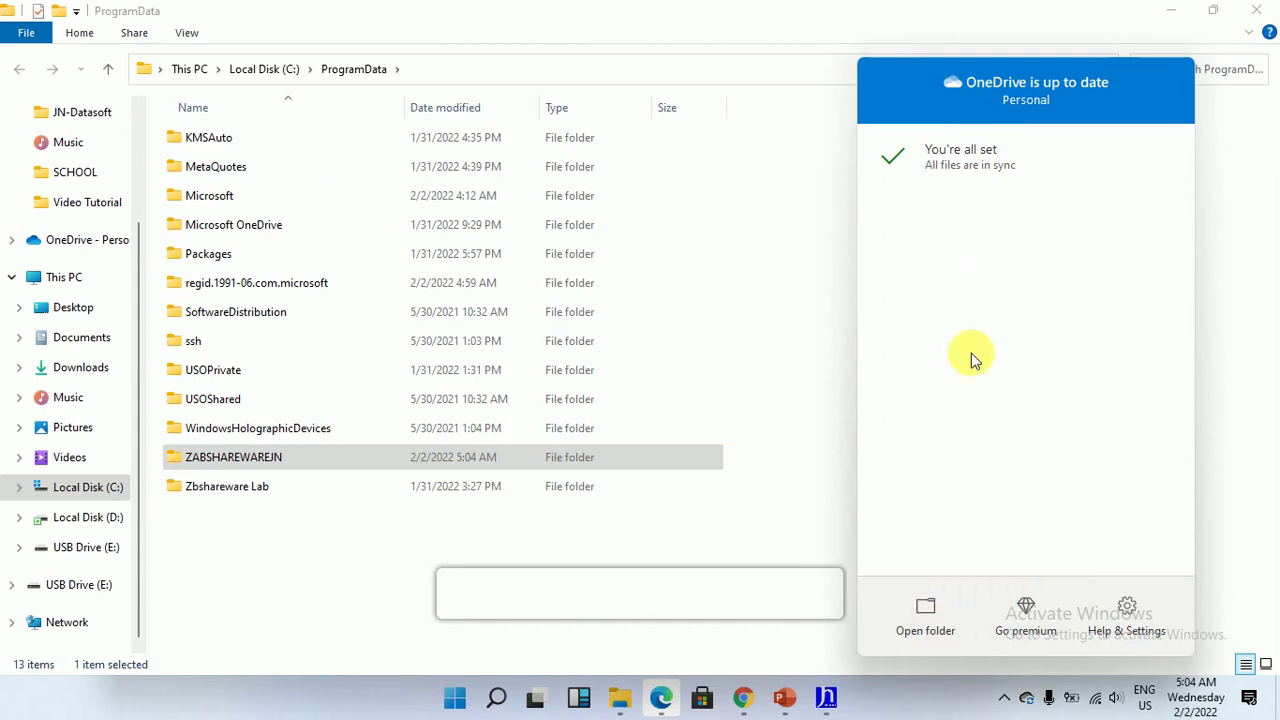
click(922, 625)
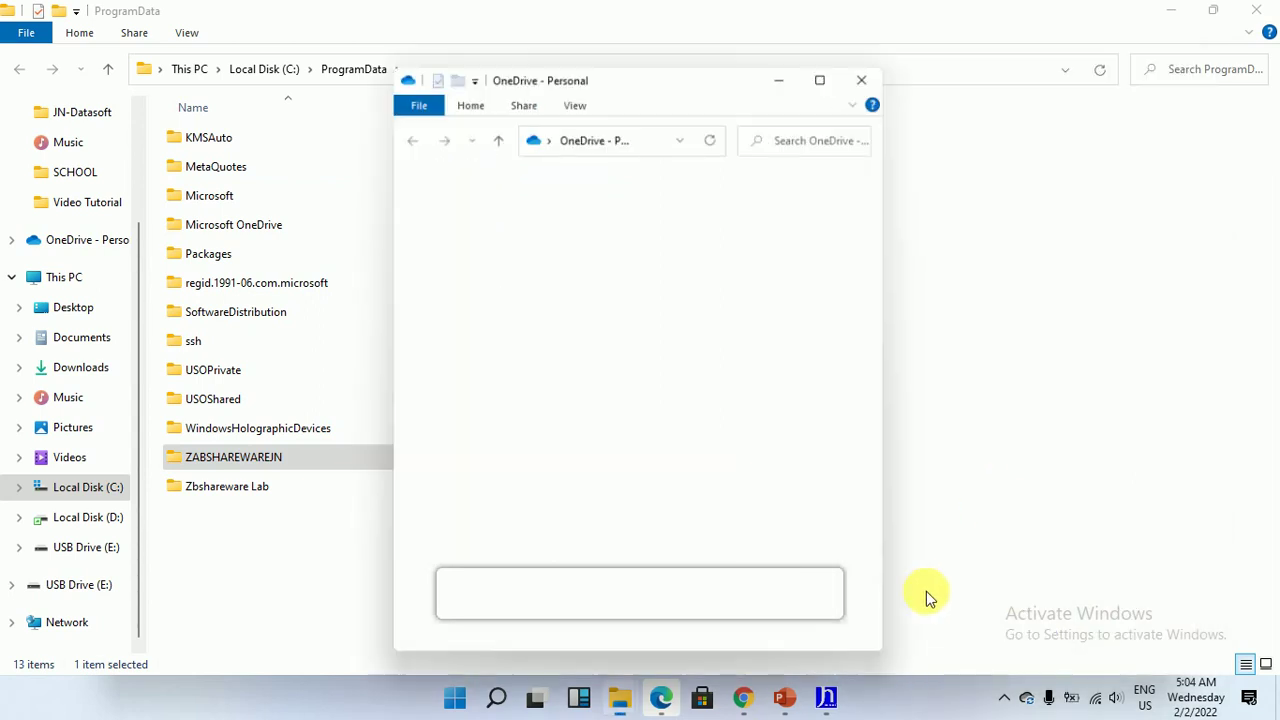
click(837, 75)
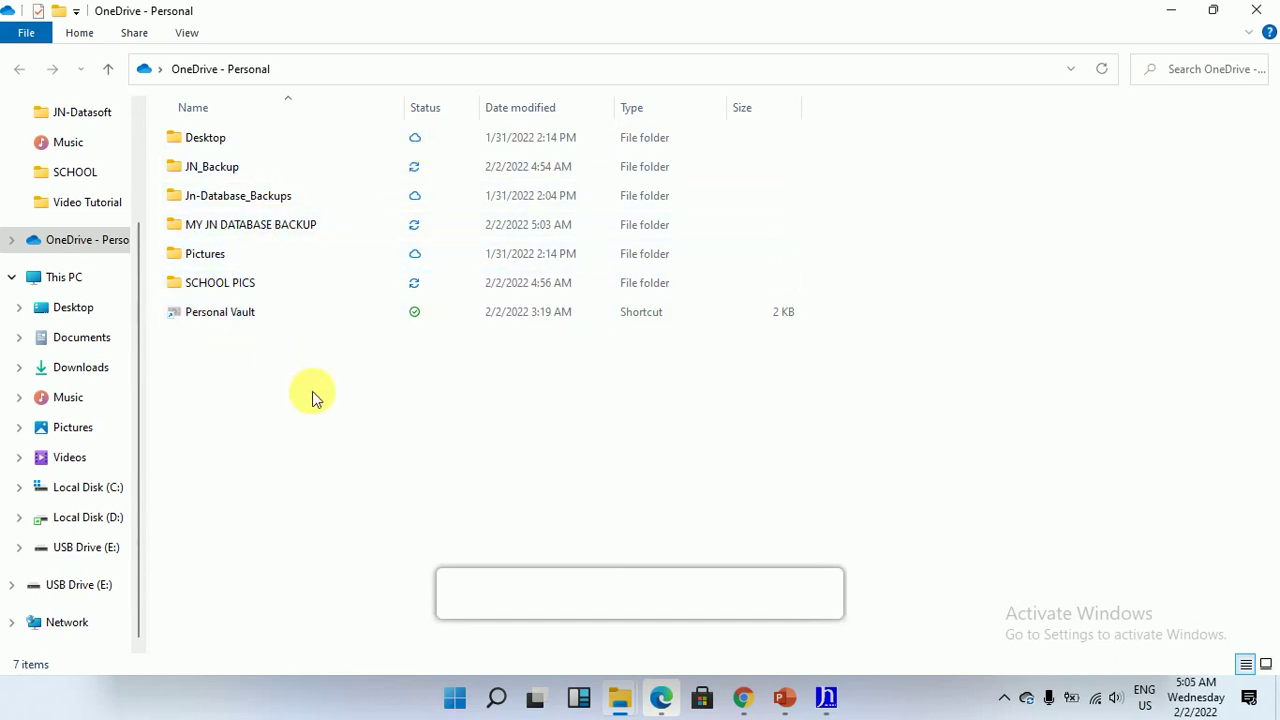
Browse the BASIC 1, BASIC 2 and BASIC 3 photo folders inside SCHOOL PICS.
double_click(248, 285)
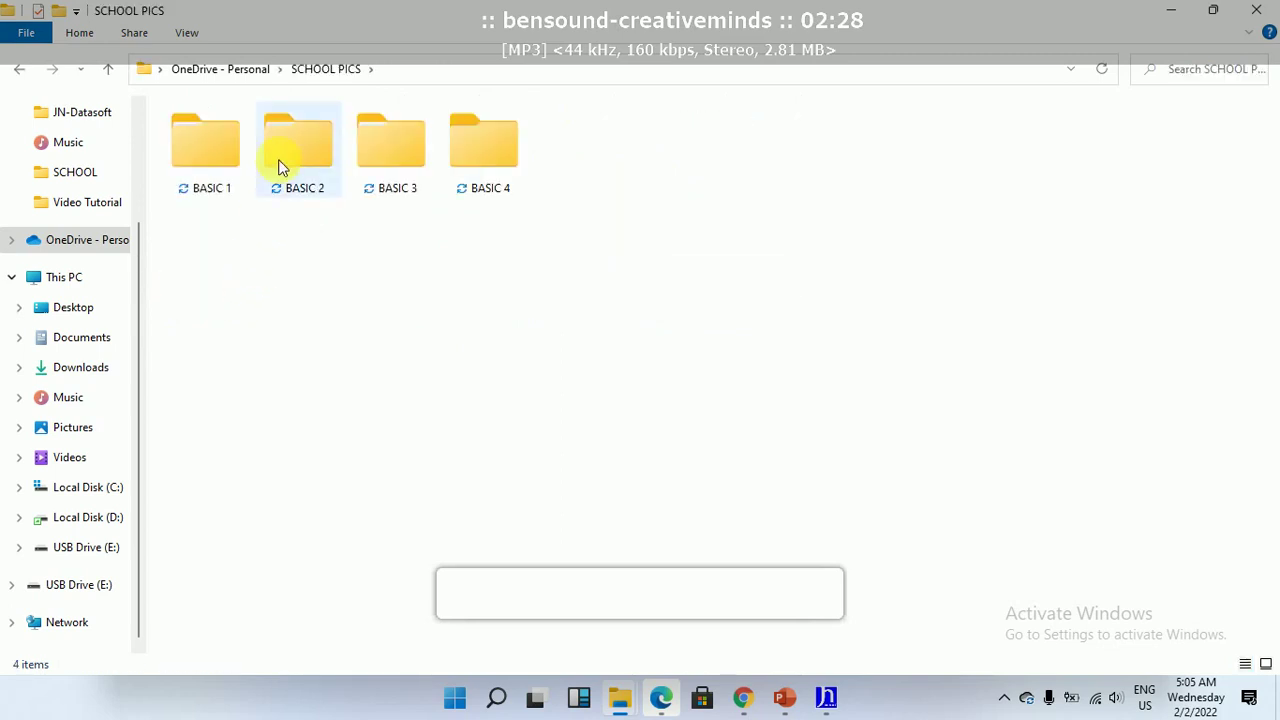
double_click(214, 170)
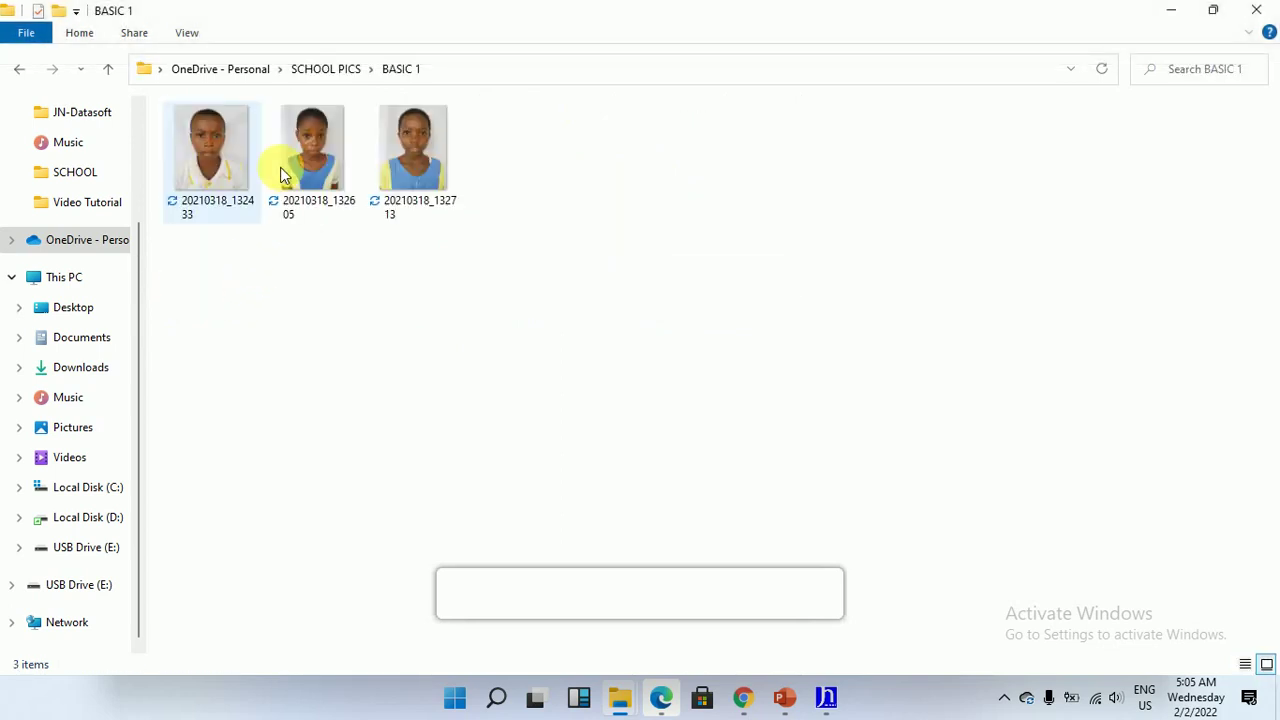
click(316, 70)
double_click(277, 166)
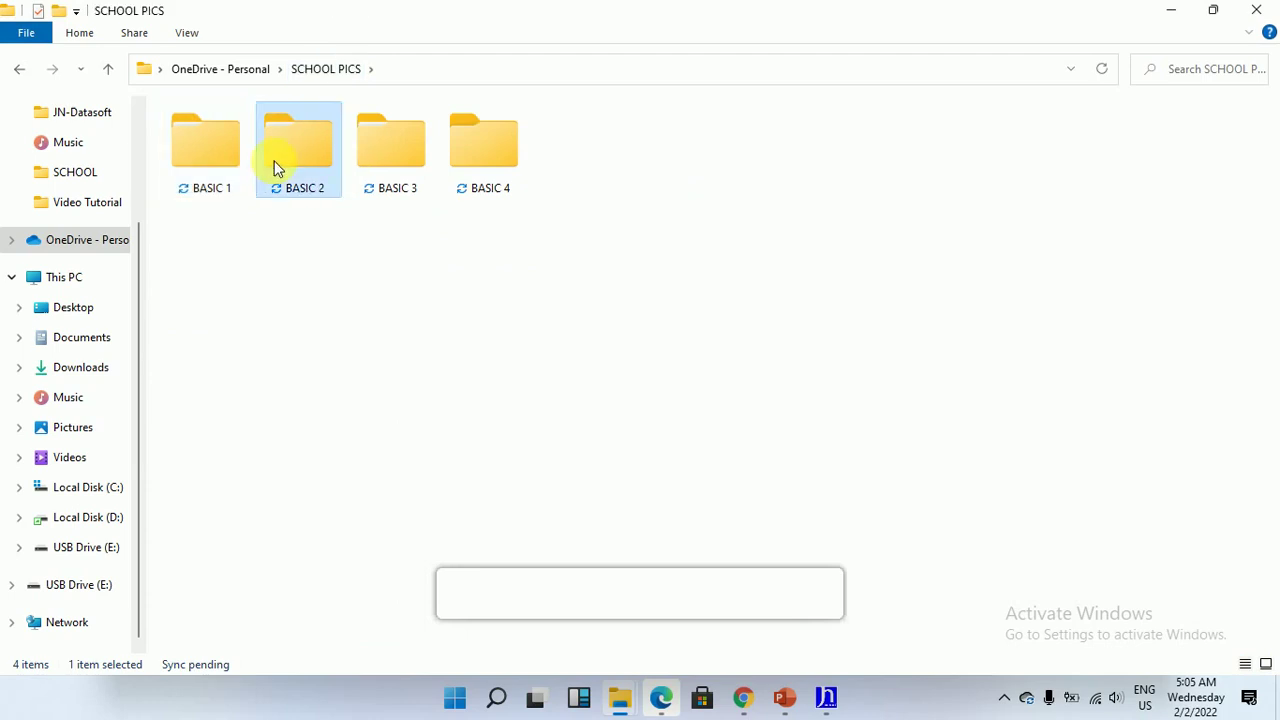
click(323, 72)
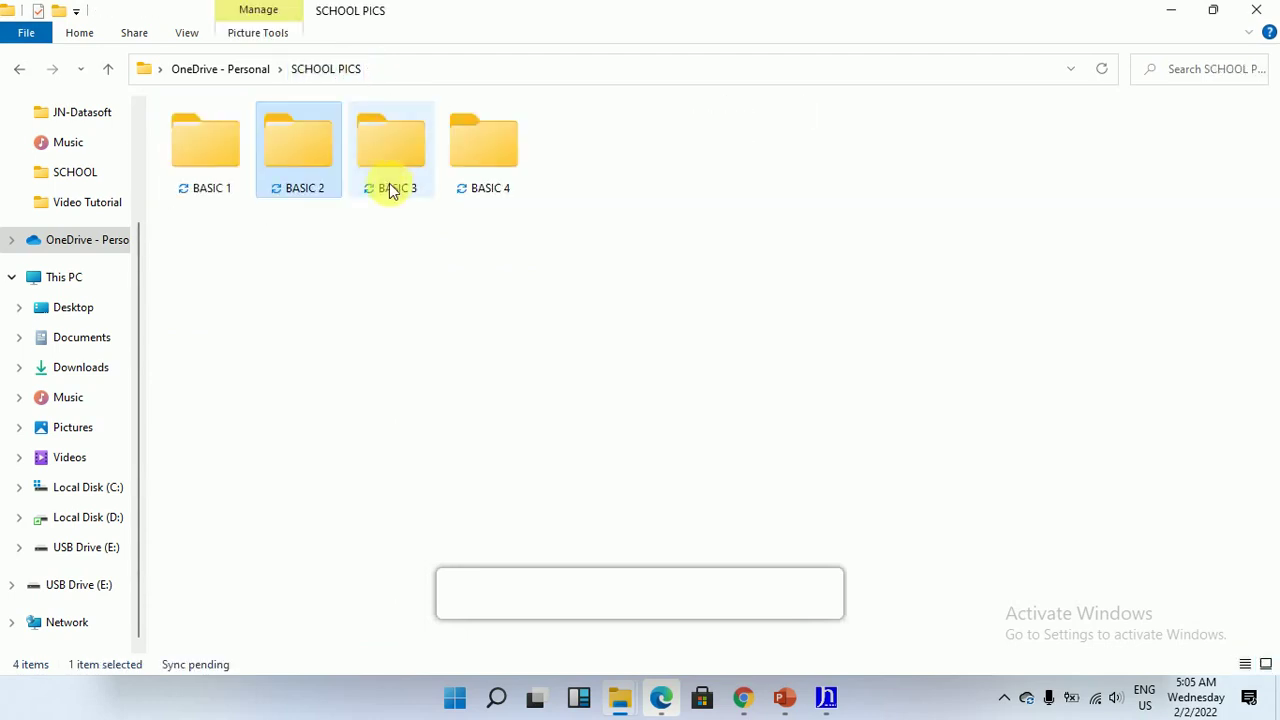
click(392, 186)
double_click(392, 186)
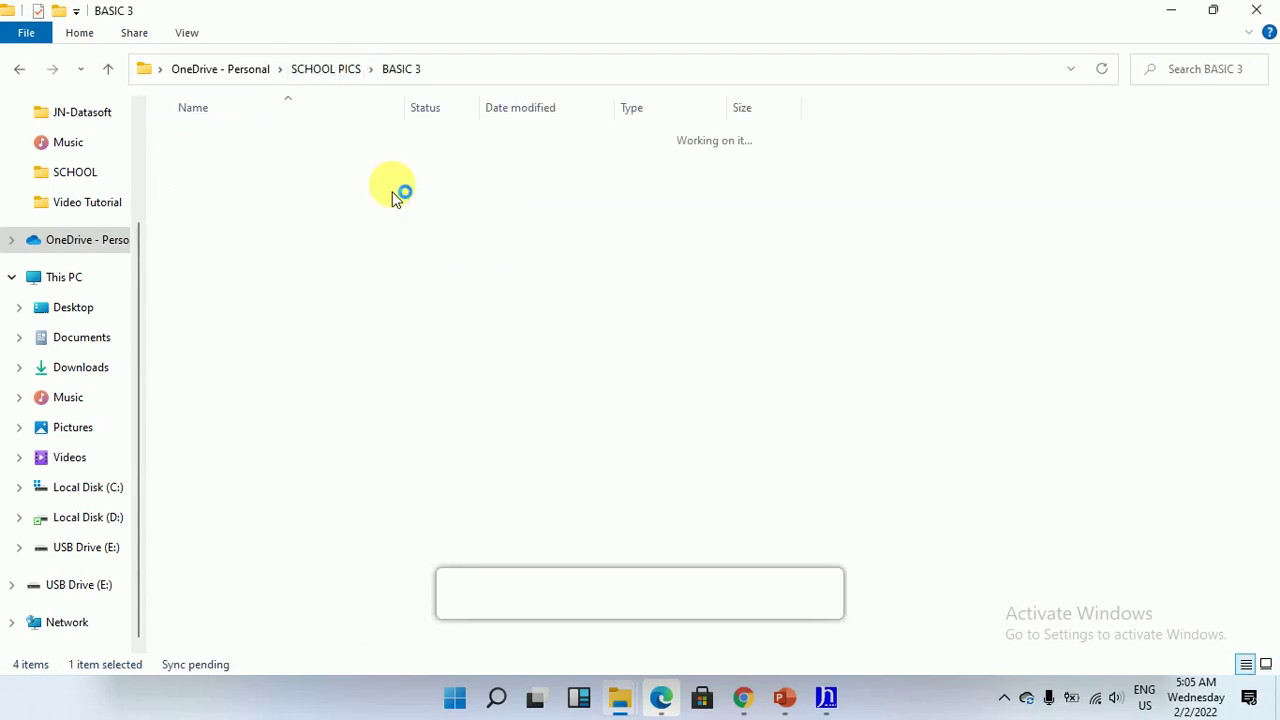
click(316, 74)
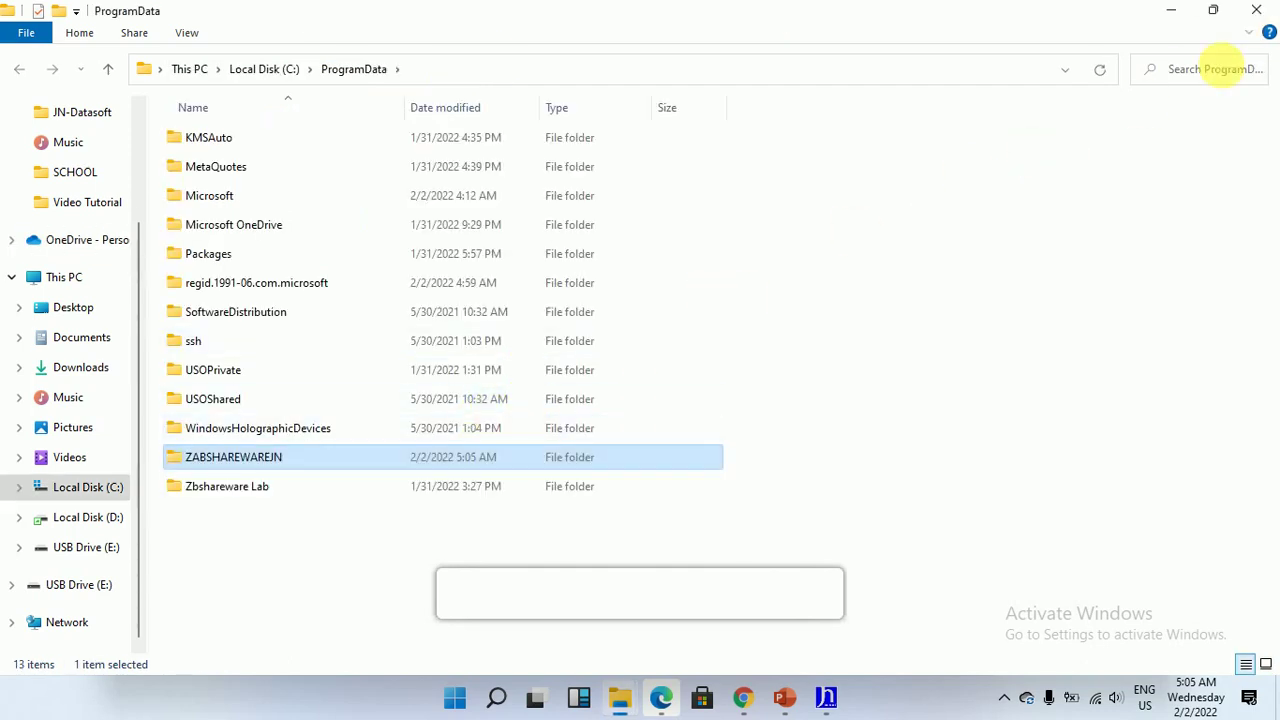
Link the database to OneDrive via Link your Cloud Account and close the settings window.
click(1252, 20)
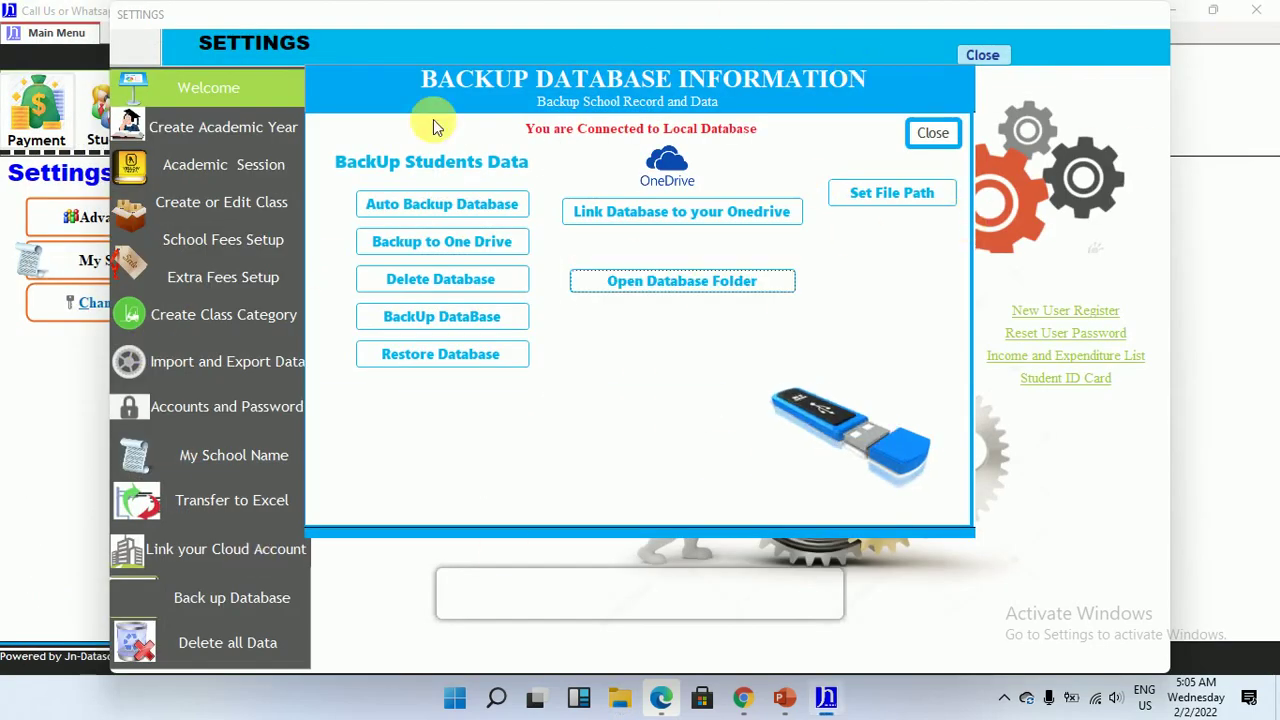
click(930, 134)
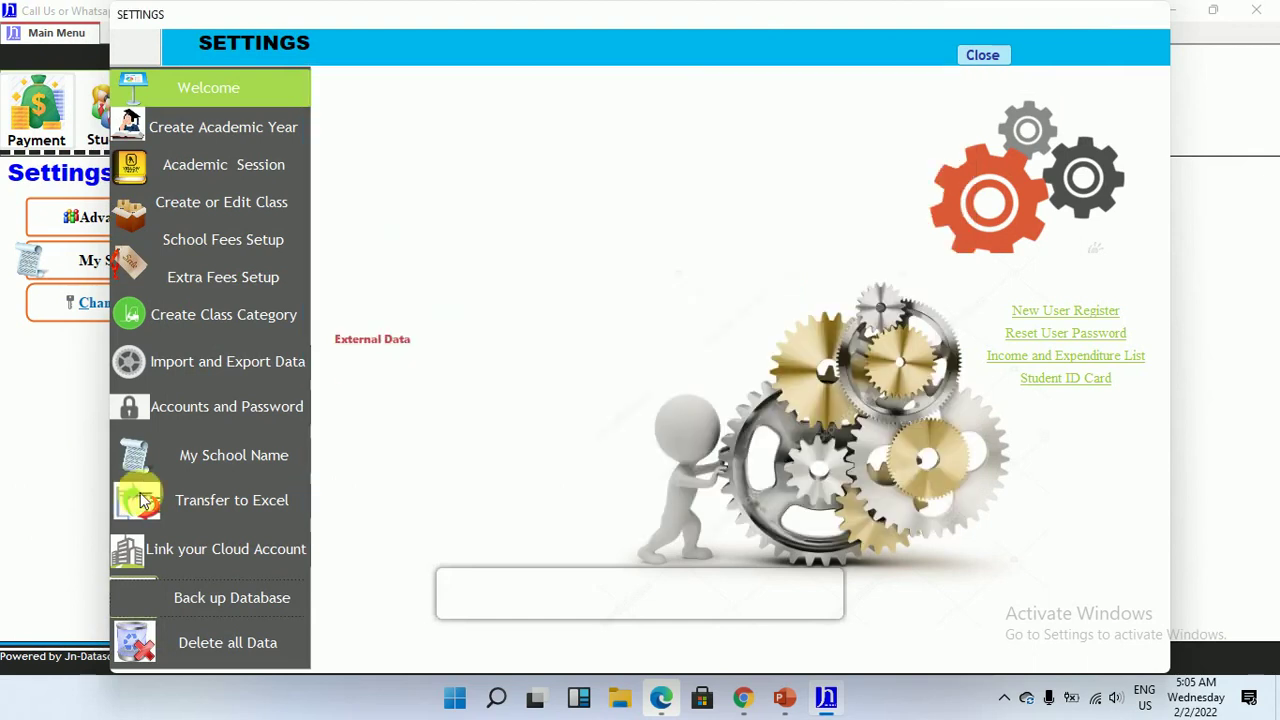
click(190, 545)
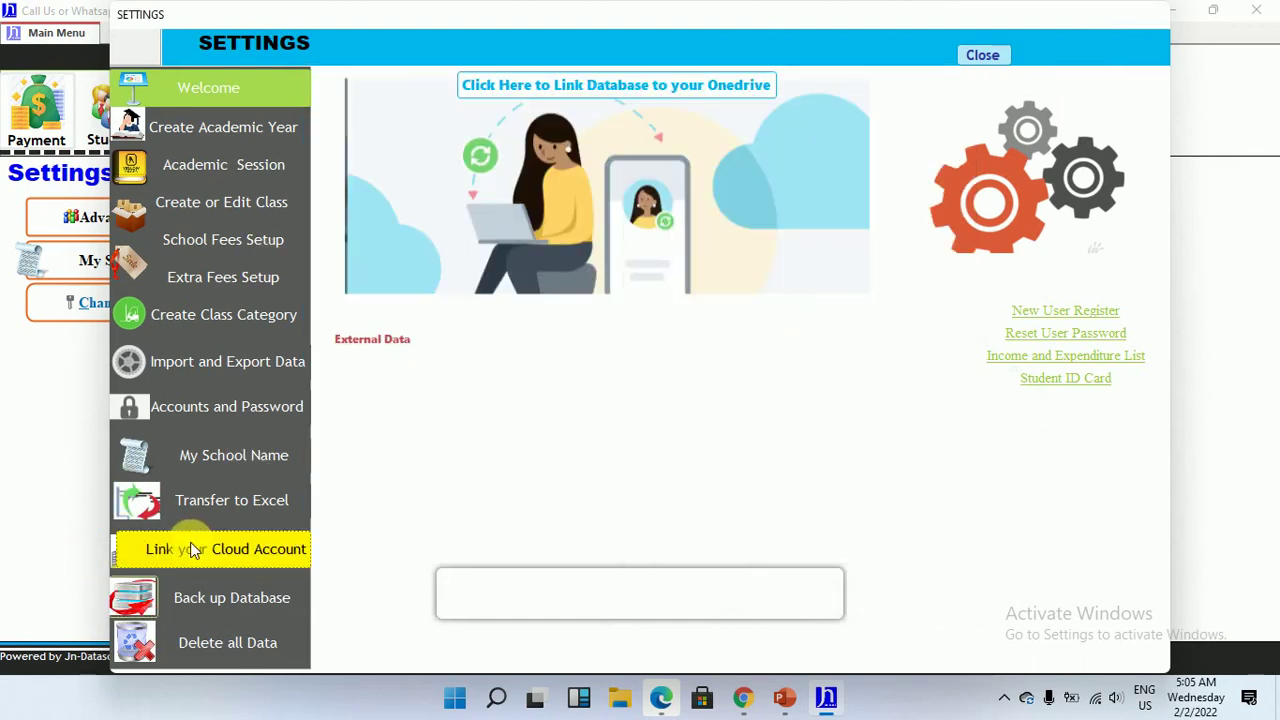
click(545, 90)
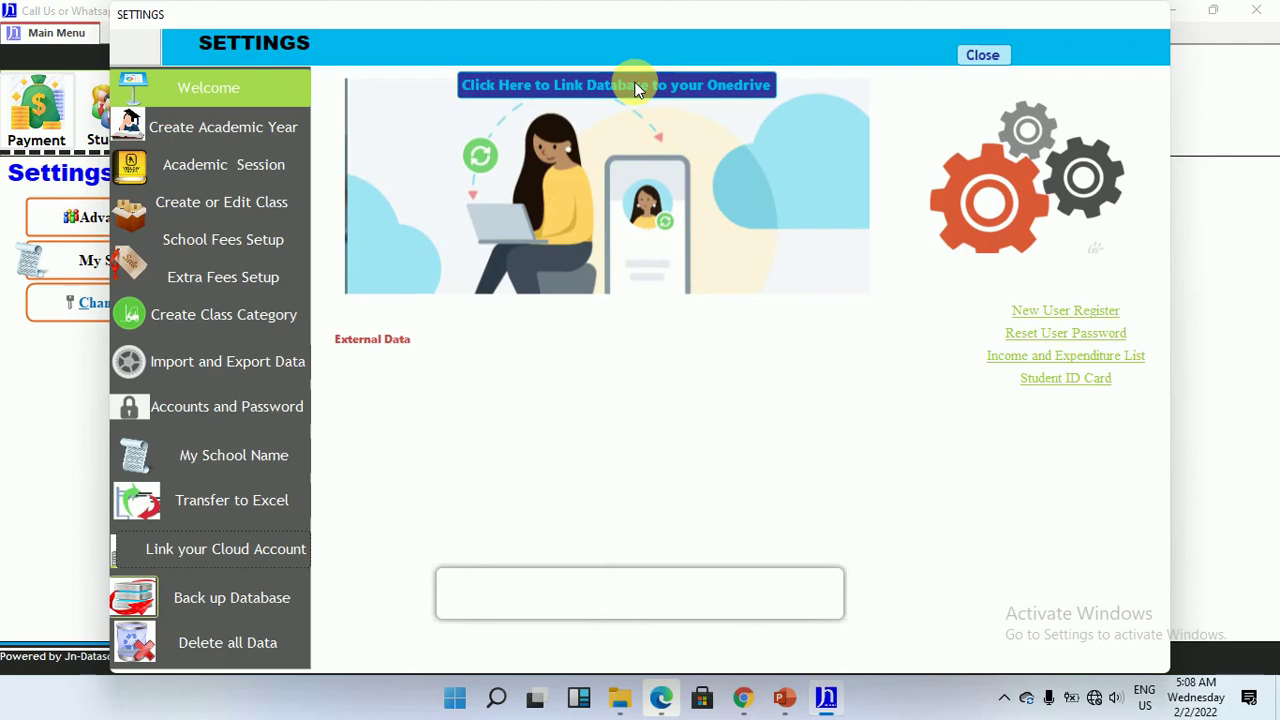
click(979, 53)
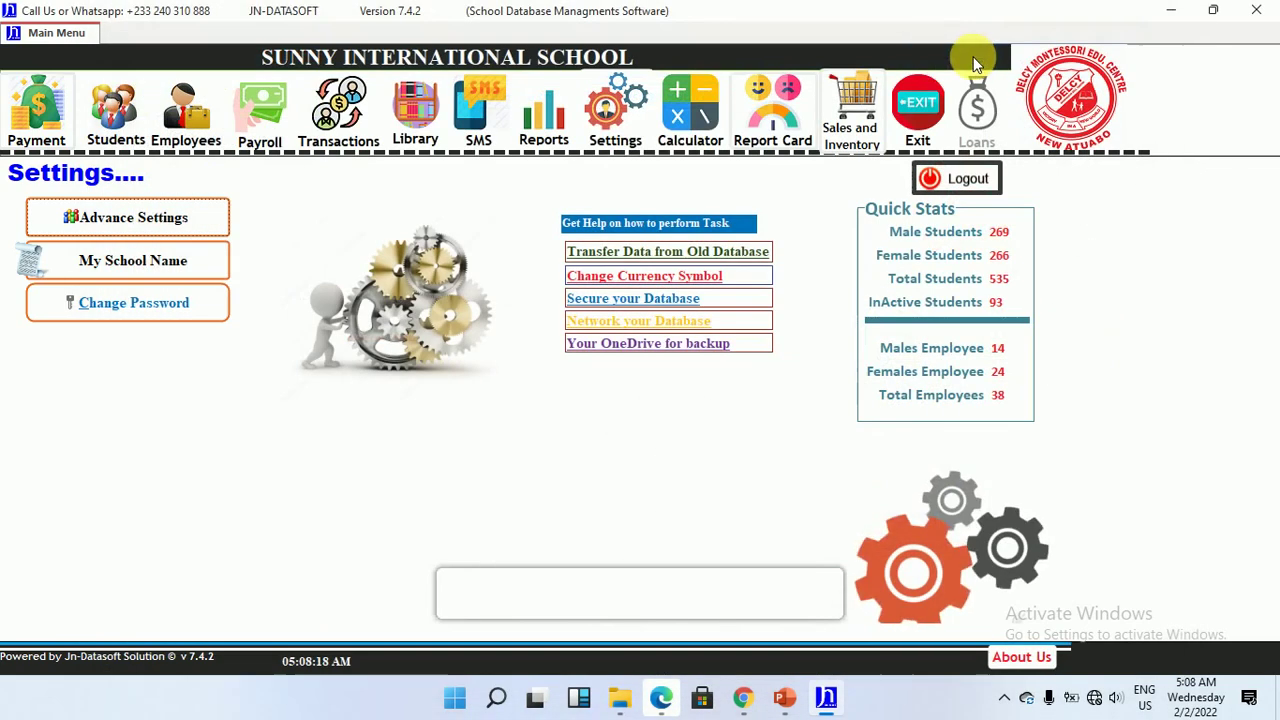
Restore JN-Datasoft from full screen, close File Explorer and snap the app left.
click(1212, 10)
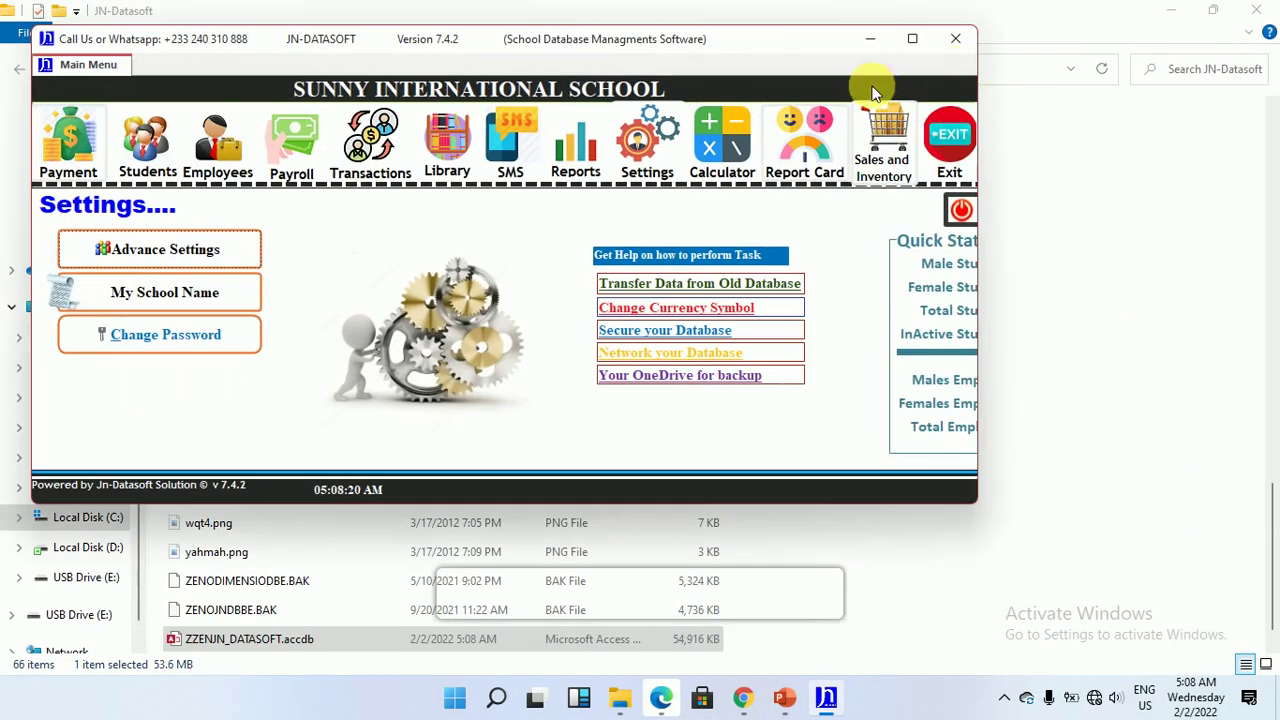
click(1257, 8)
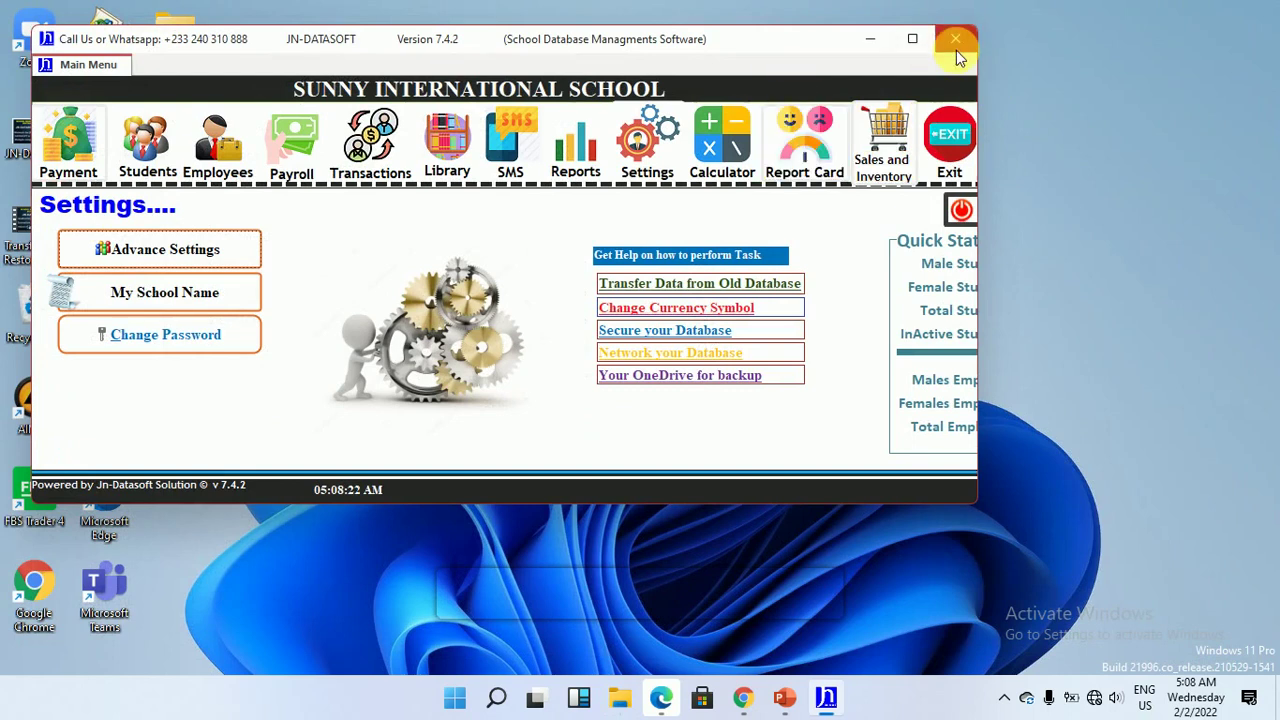
key(super+Left)
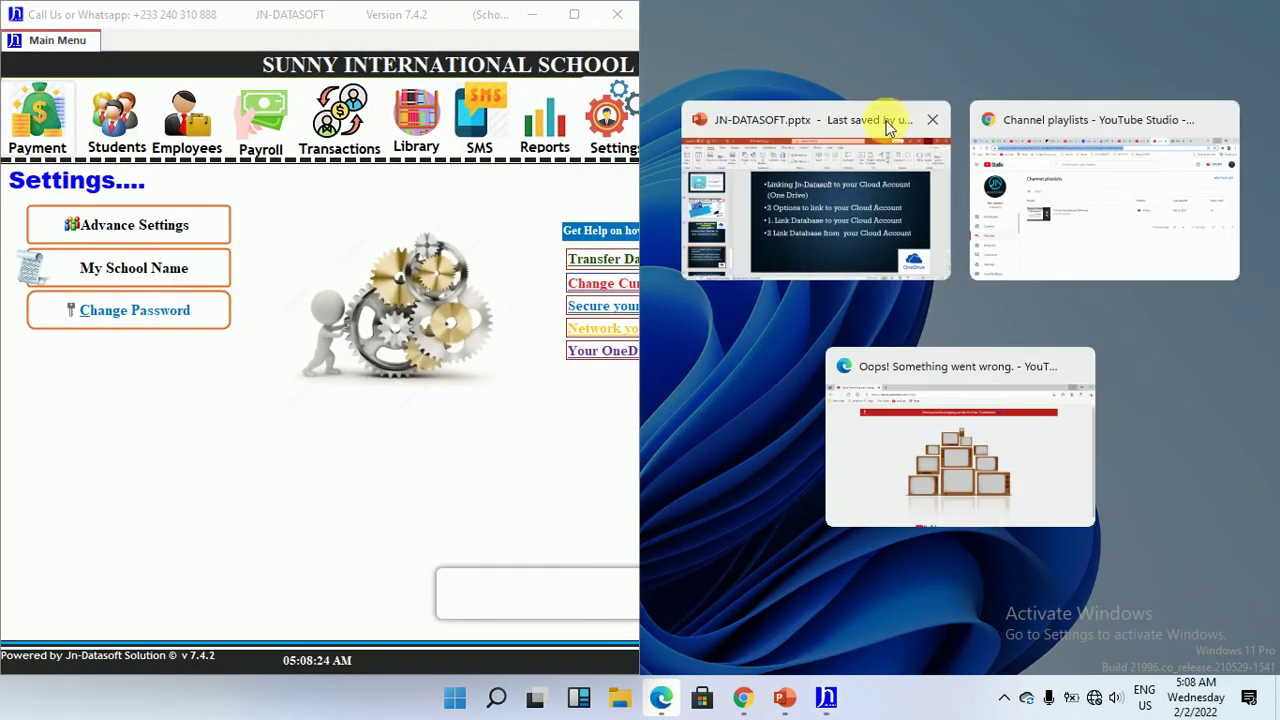
Show the OneDrive - Personal folder on the right beside JN-Datasoft's advanced settings window.
click(616, 696)
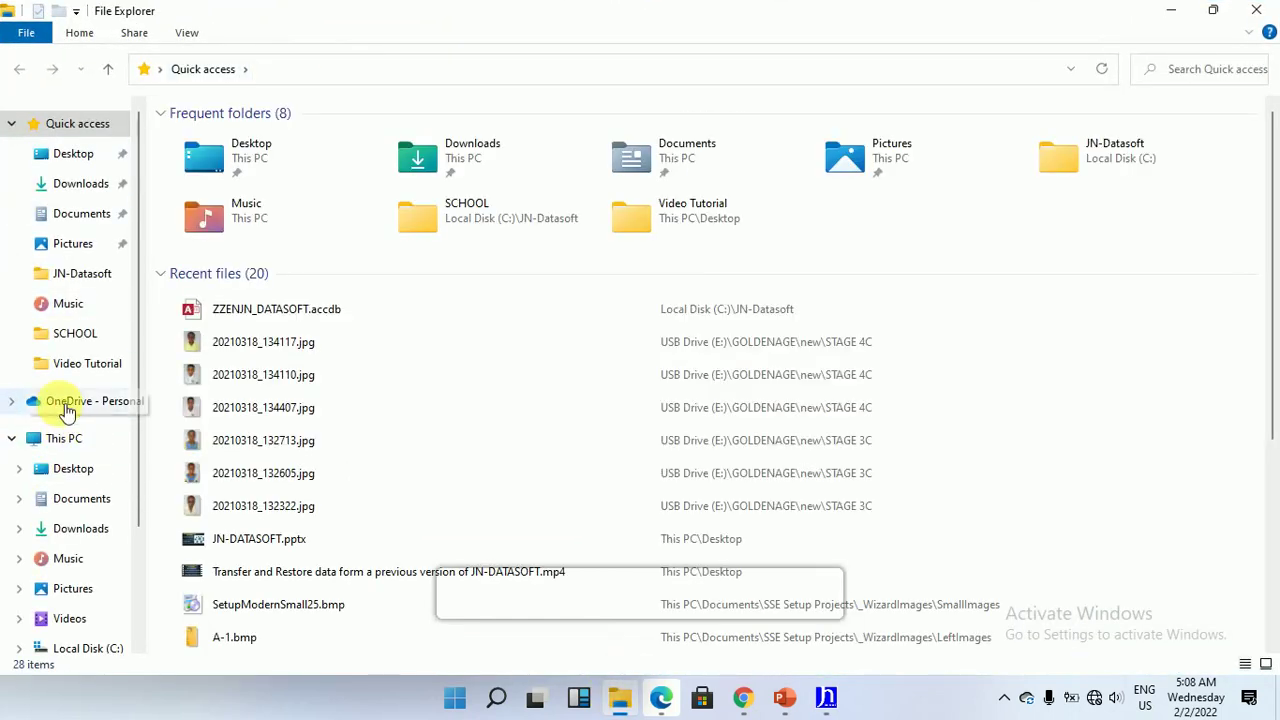
click(68, 405)
drag(549, 9, 940, 44)
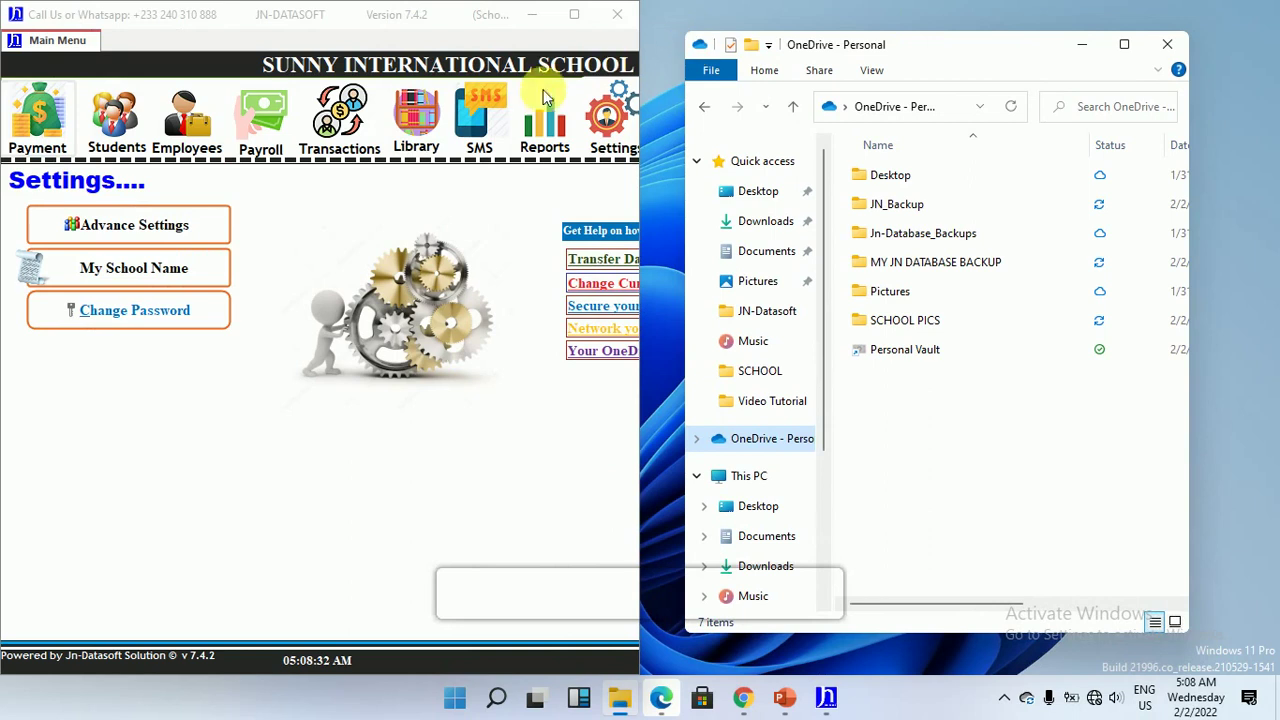
click(155, 239)
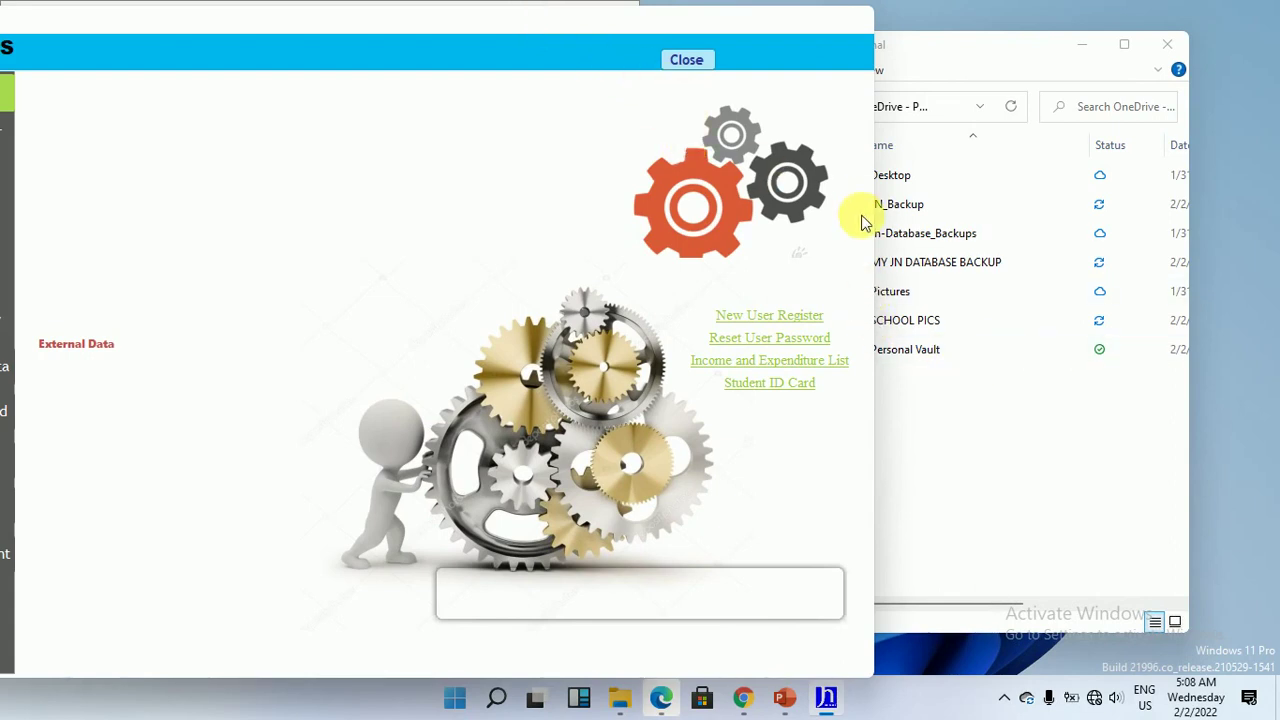
drag(966, 40, 1175, 70)
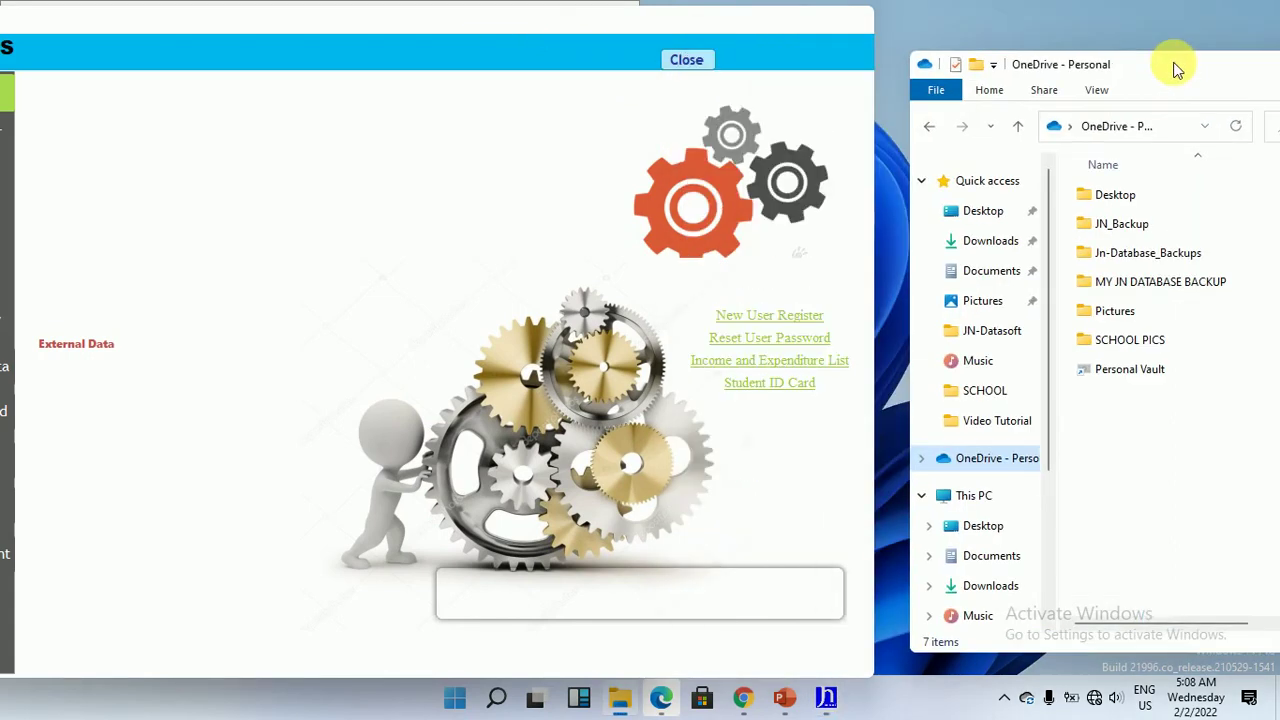
drag(541, 20, 728, 26)
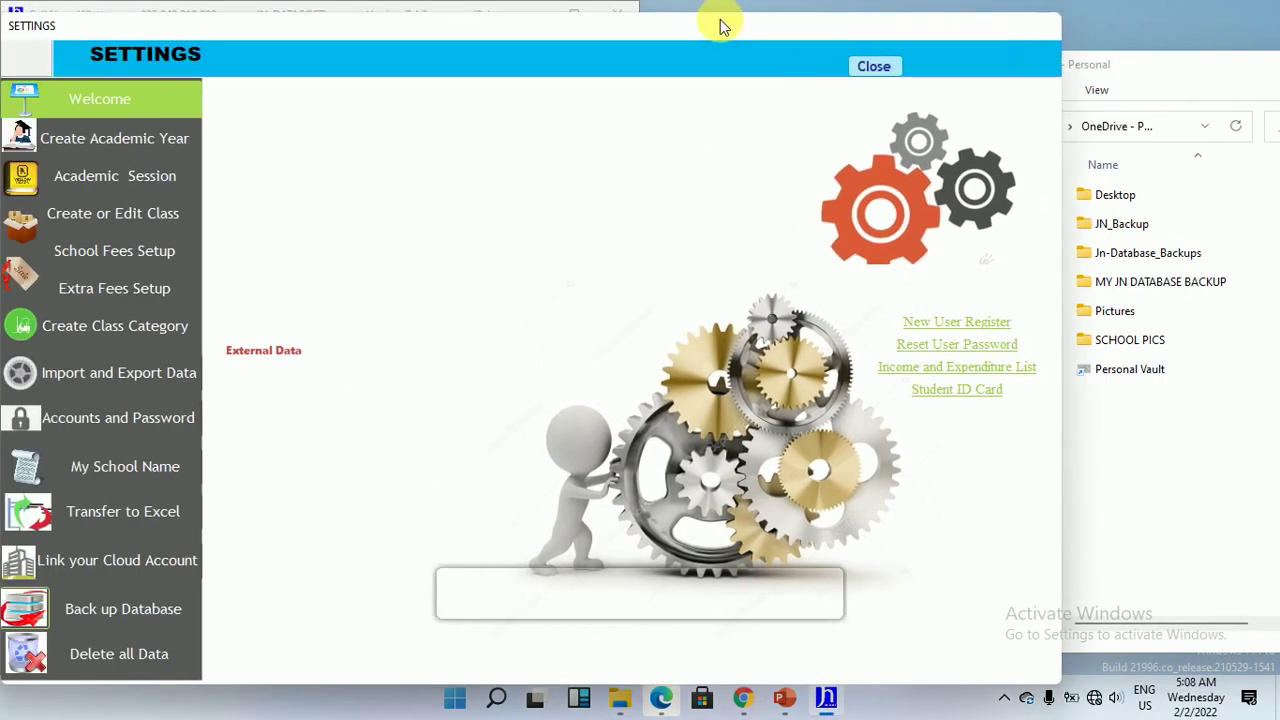
Run 'Click Here to Link Database to your Onedrive' and acknowledge both confirmation messages.
click(88, 560)
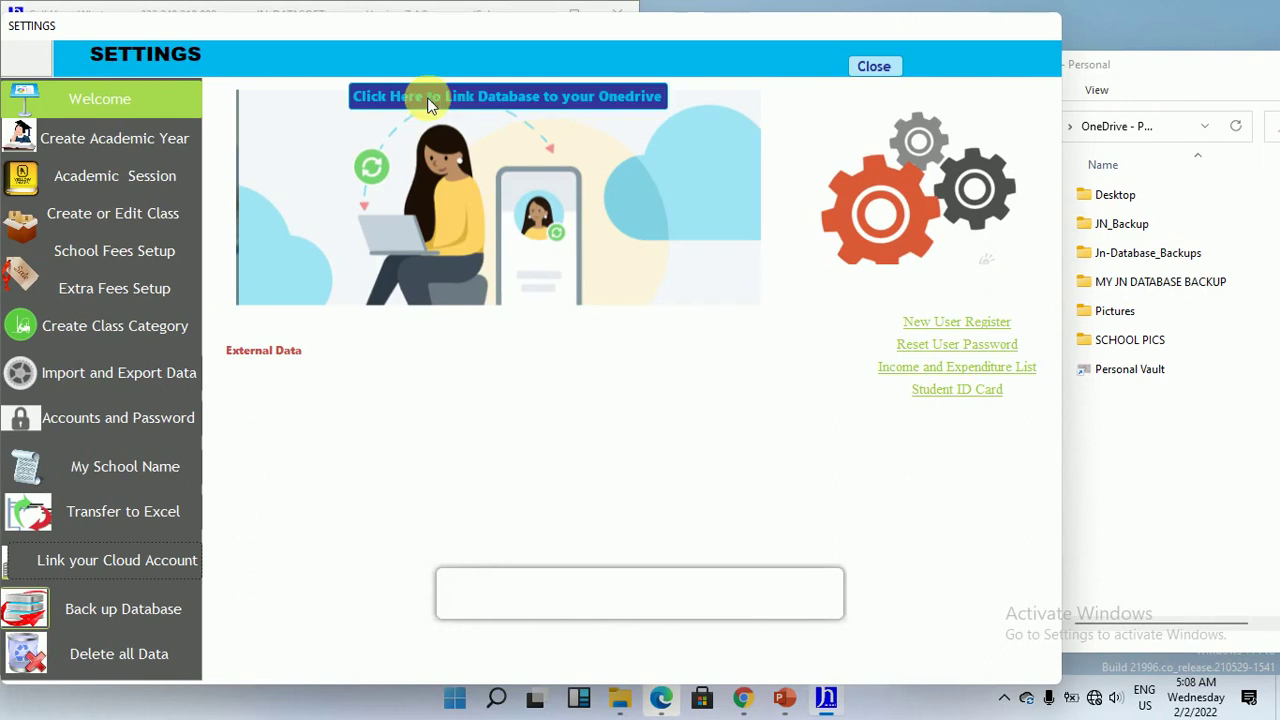
click(1145, 428)
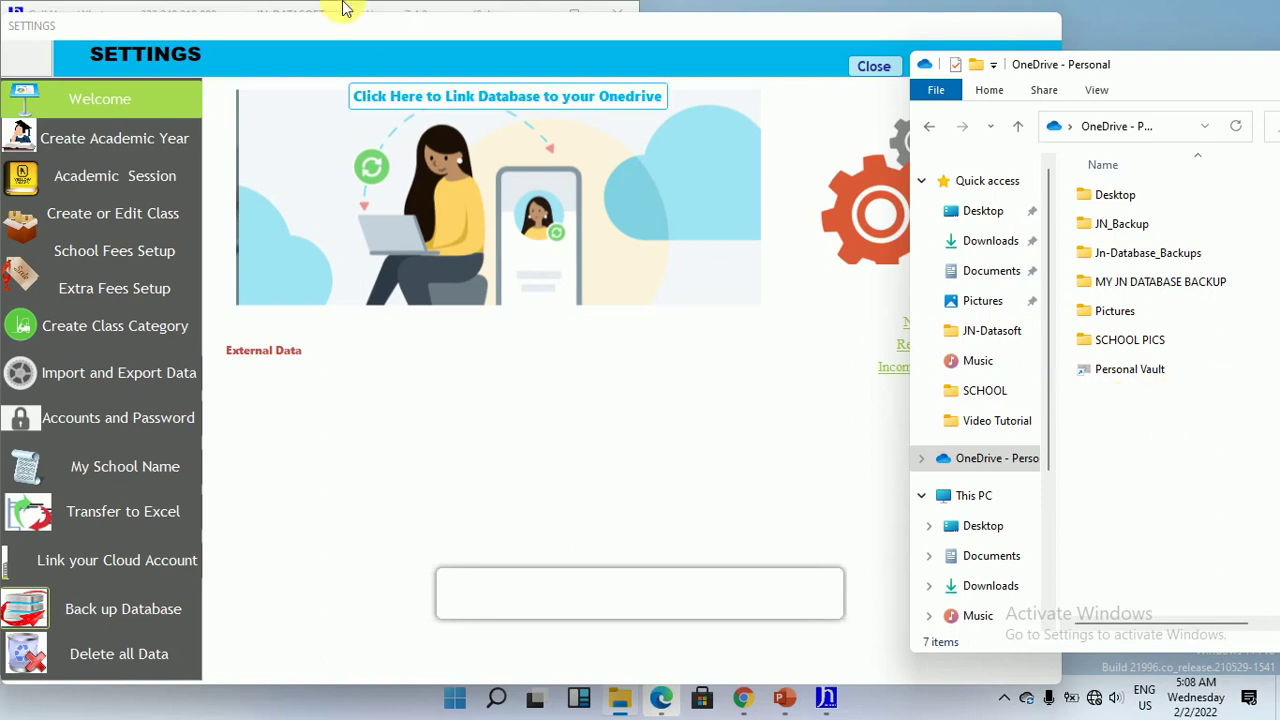
click(463, 99)
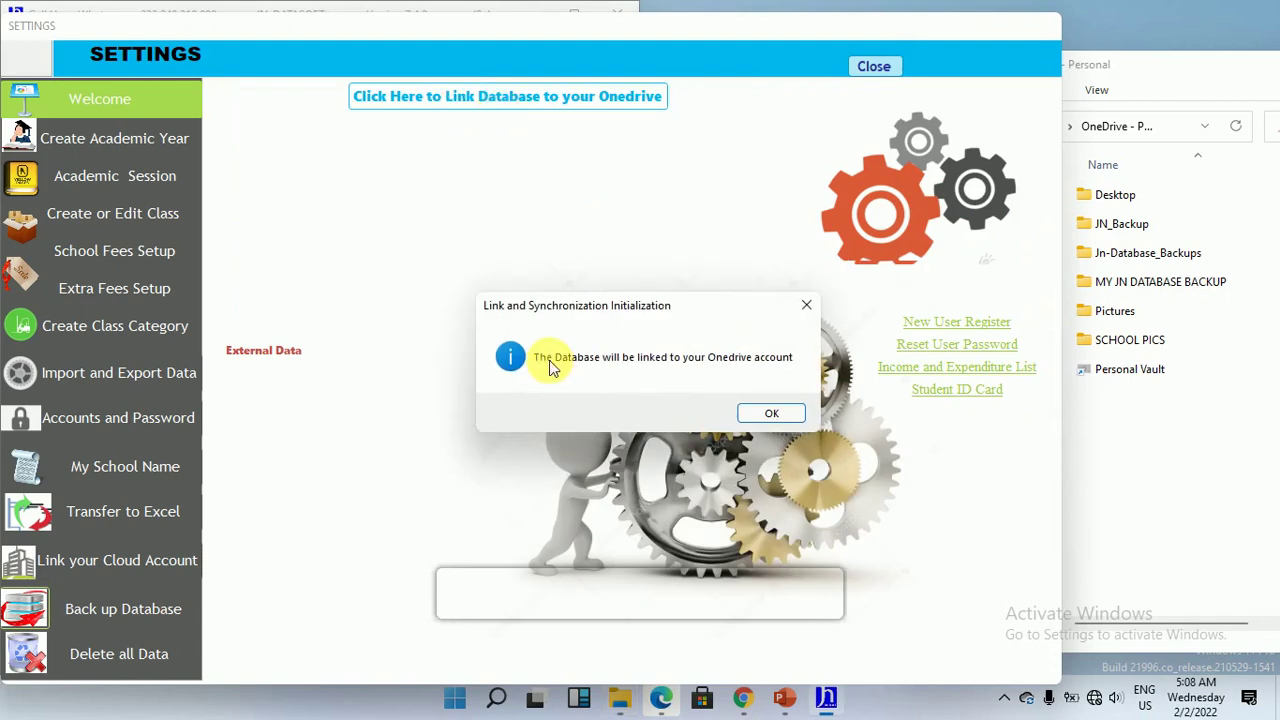
click(771, 414)
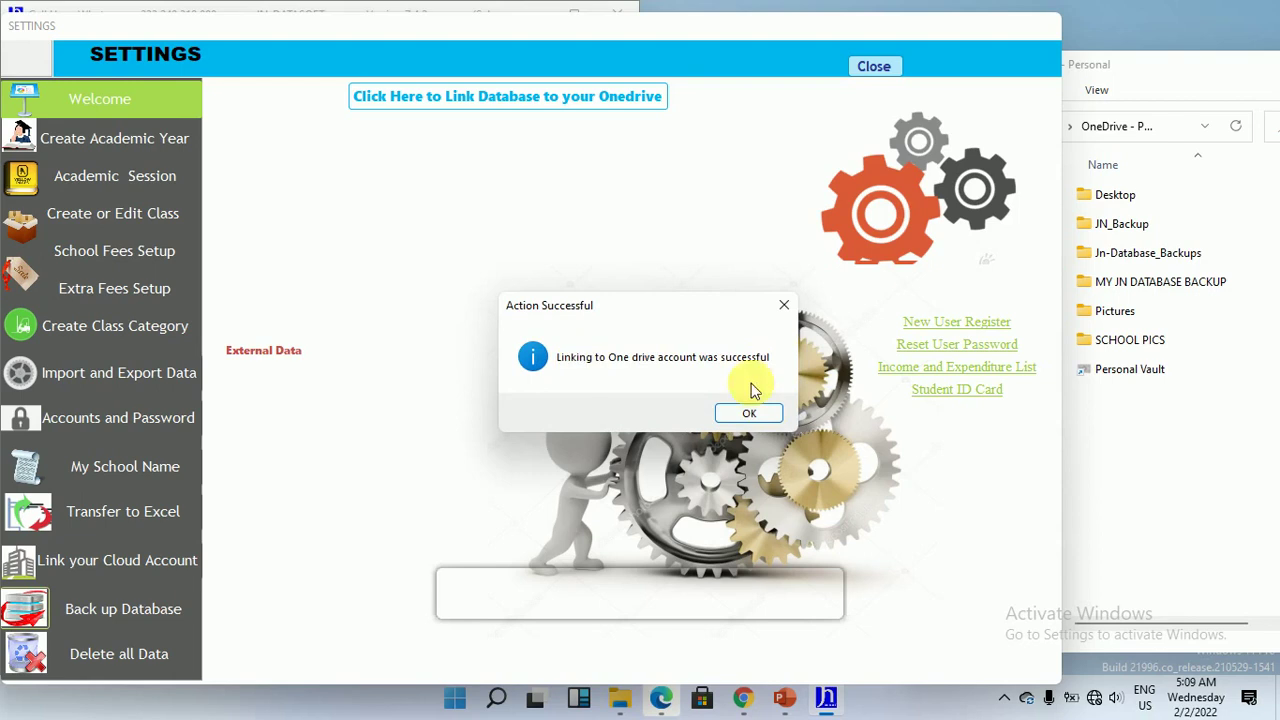
click(752, 416)
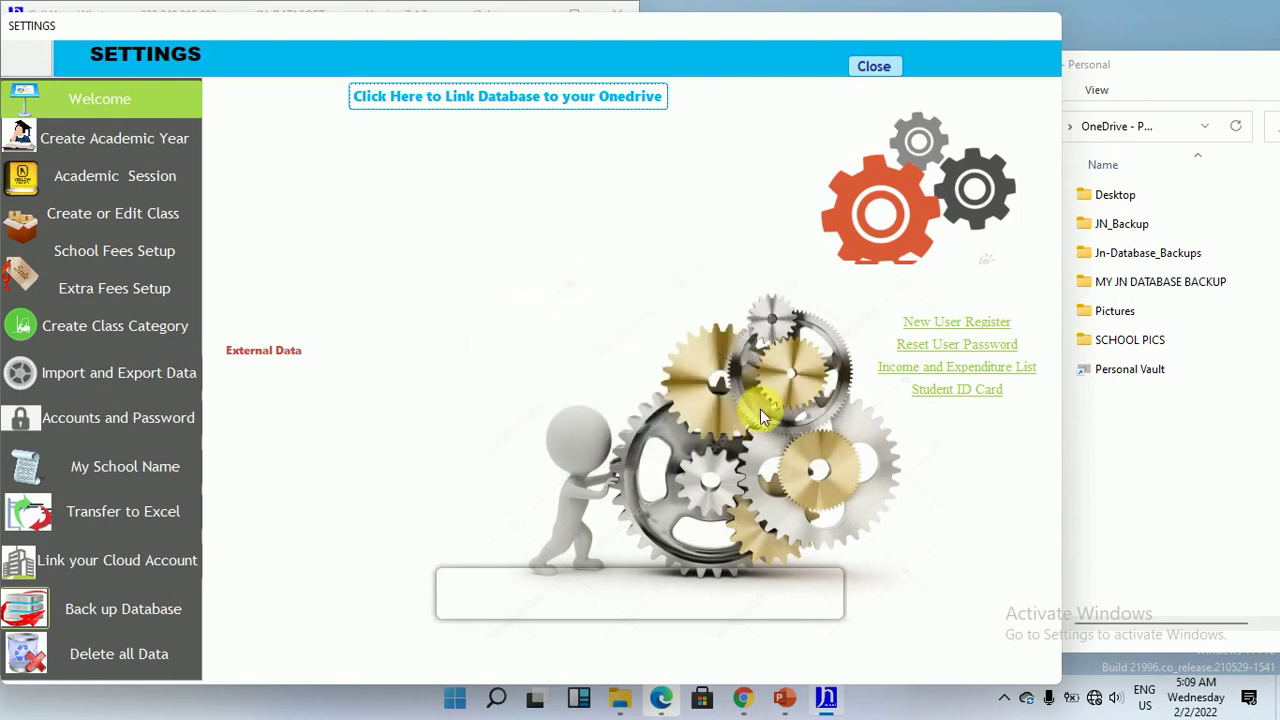
click(1168, 442)
Refresh OneDrive to reveal ZABSHAREWAREJN, then close settings and maximize JN-Datasoft.
right_click(1163, 446)
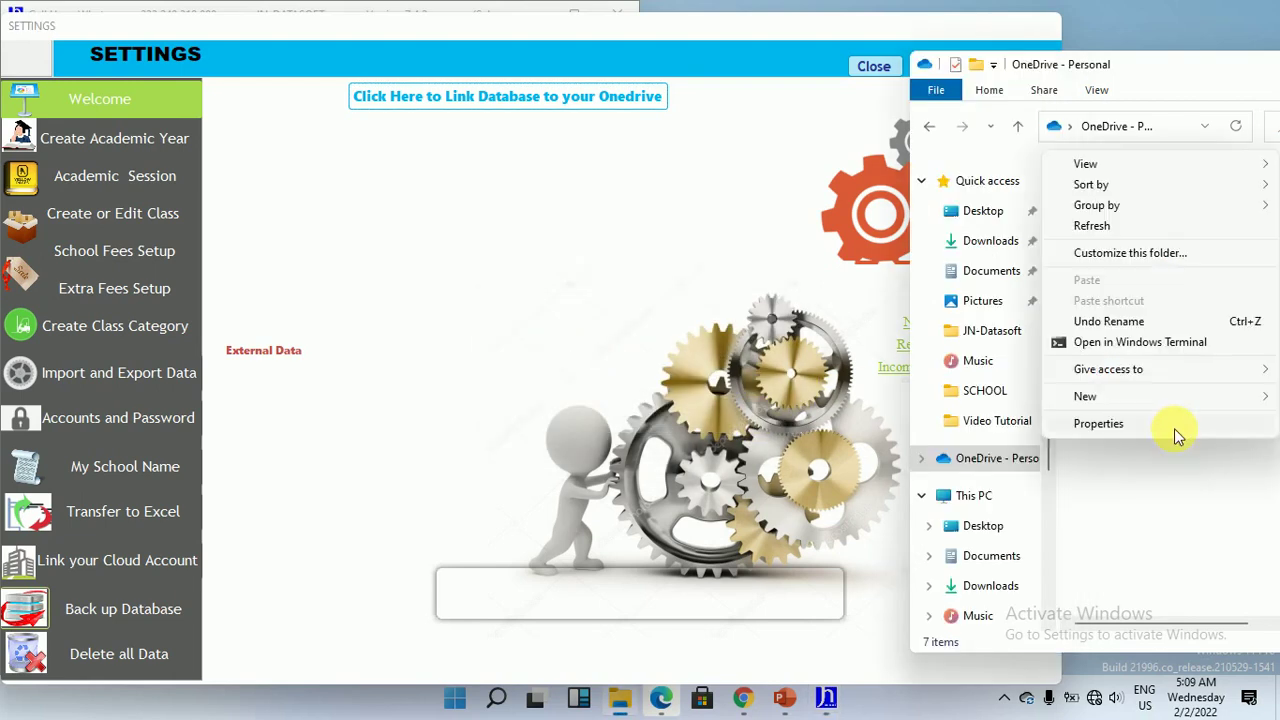
click(1141, 228)
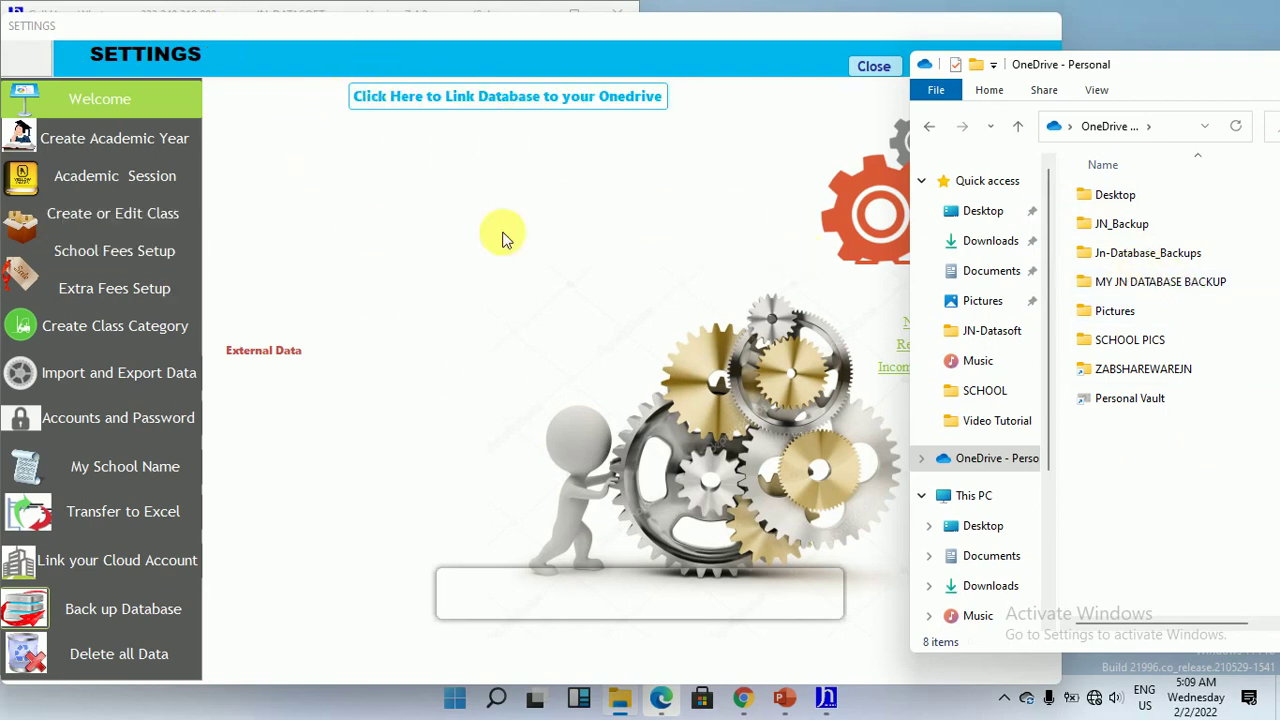
click(870, 68)
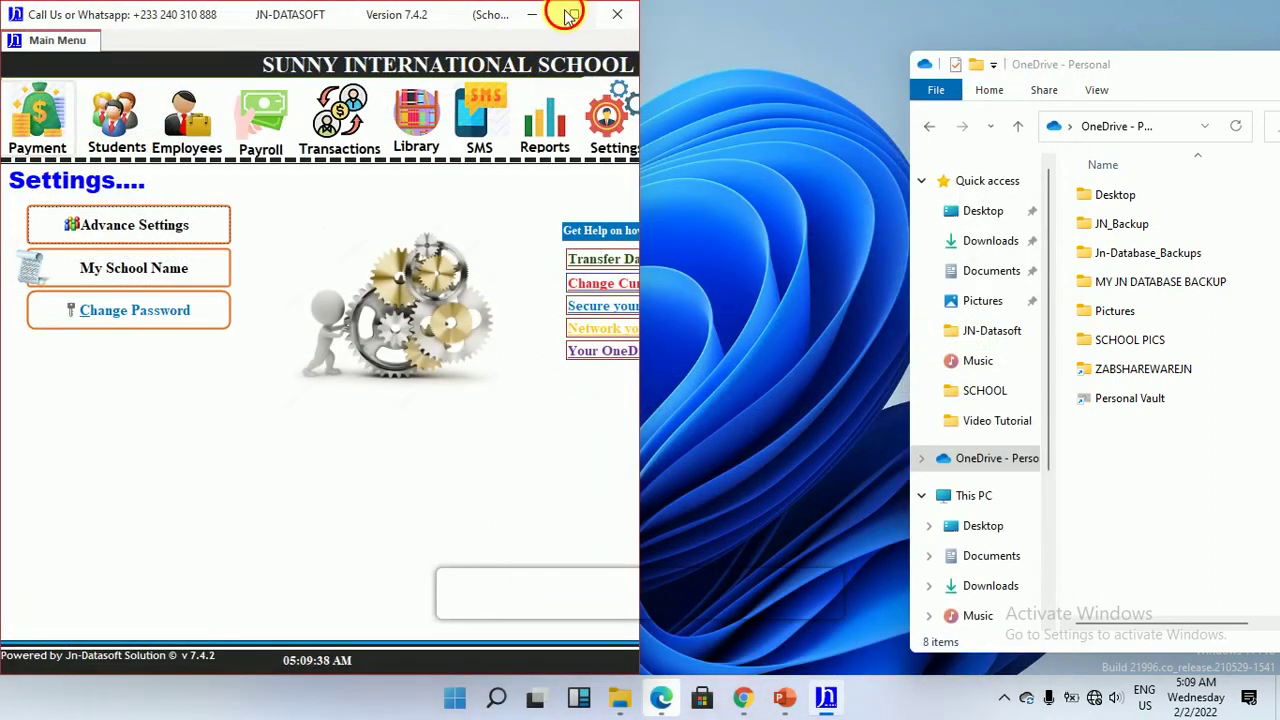
click(566, 14)
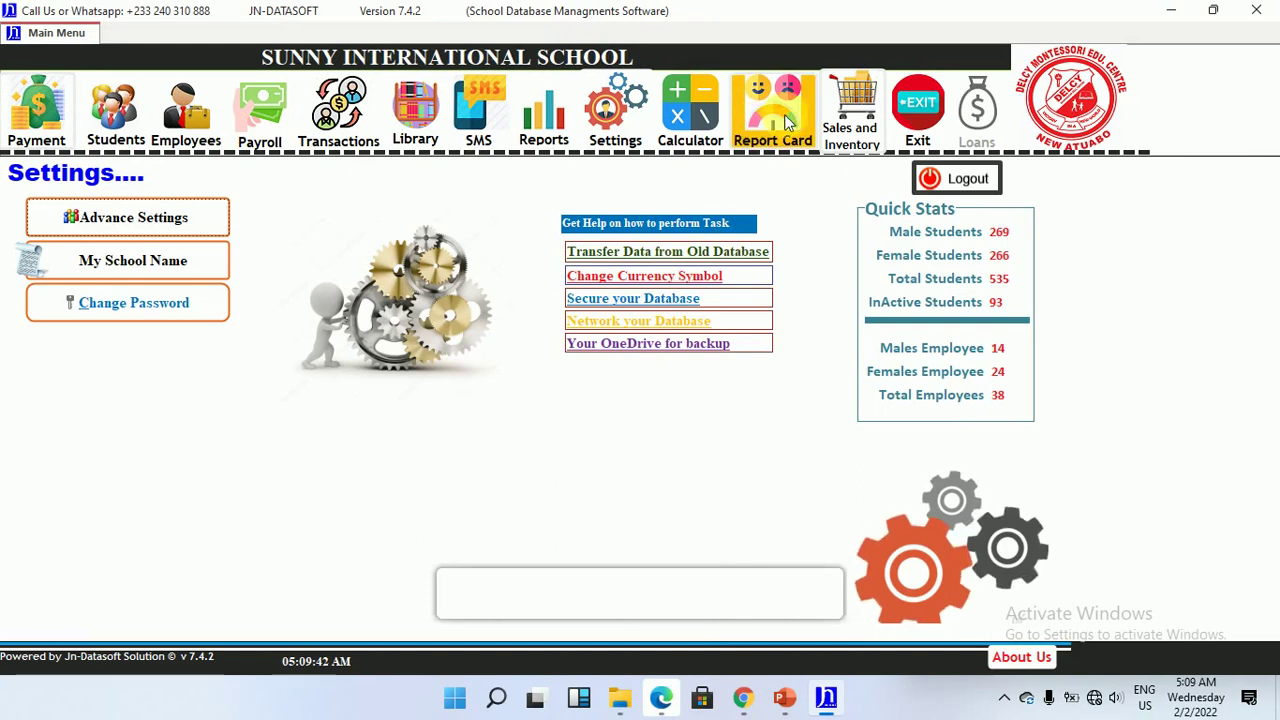
Log out, switch to Offline Mode, cancel and confirm quitting, then close JN-Datasoft.
click(955, 178)
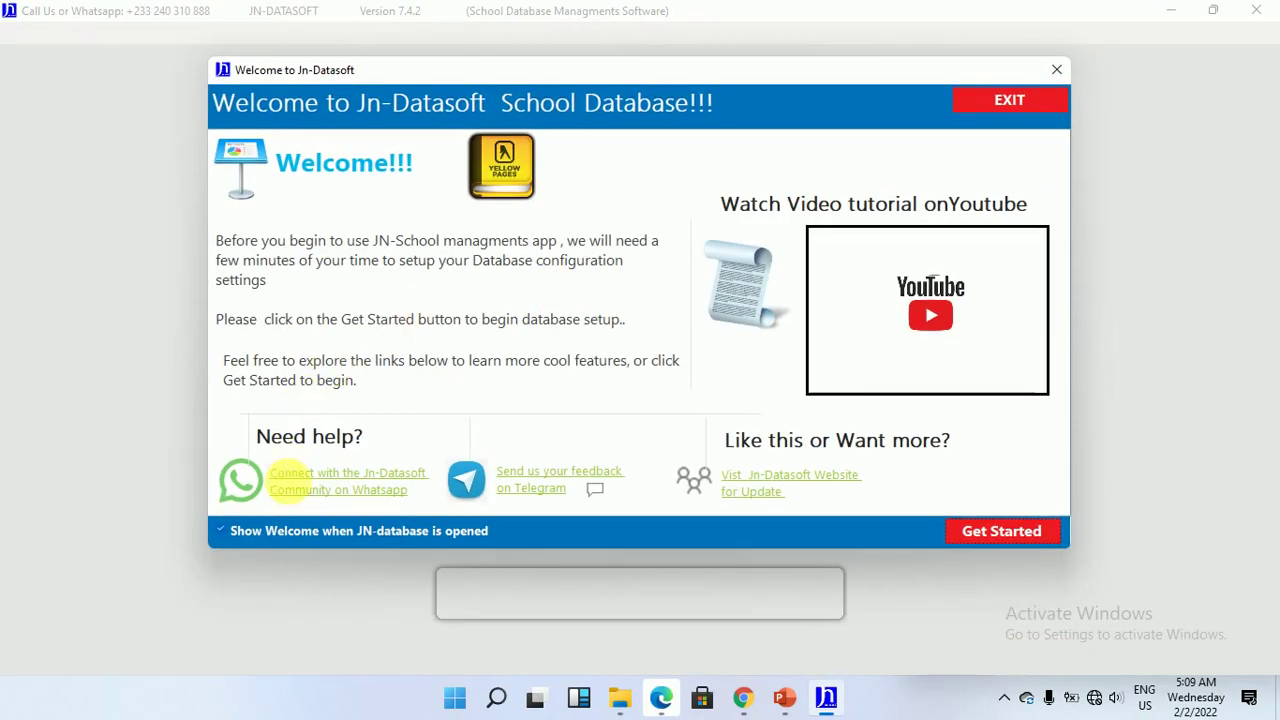
click(1053, 70)
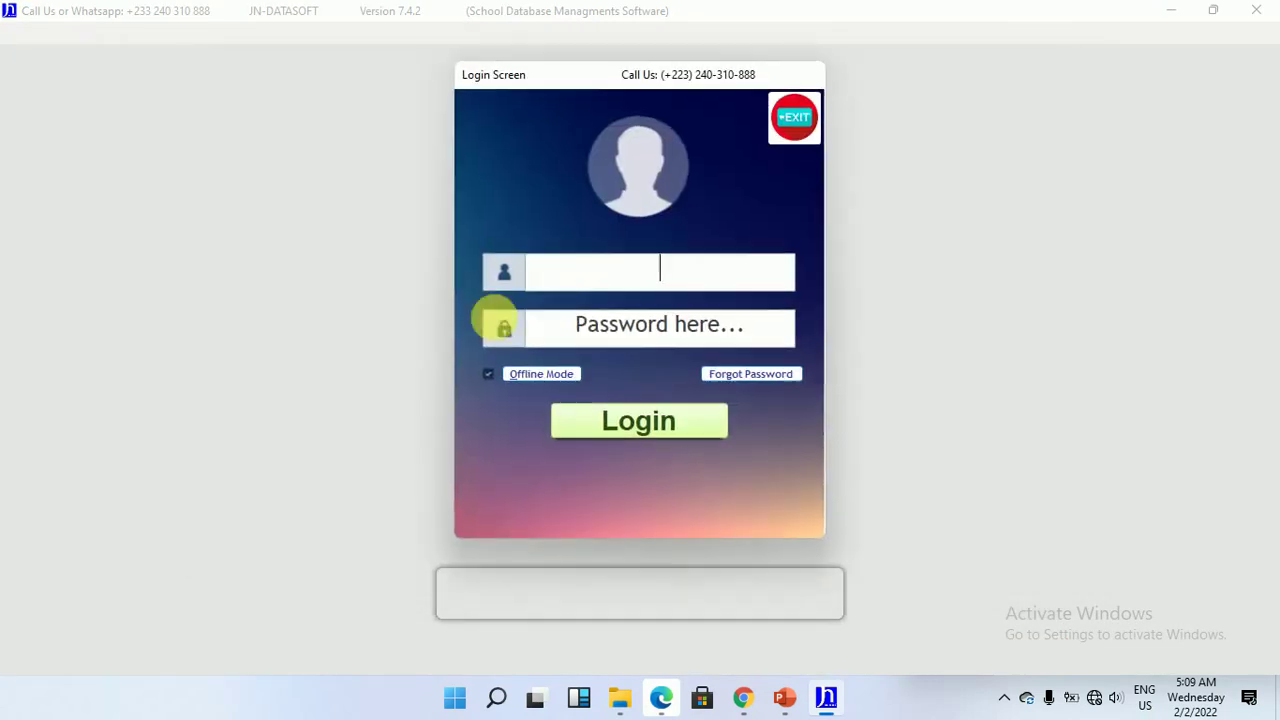
click(531, 378)
click(697, 417)
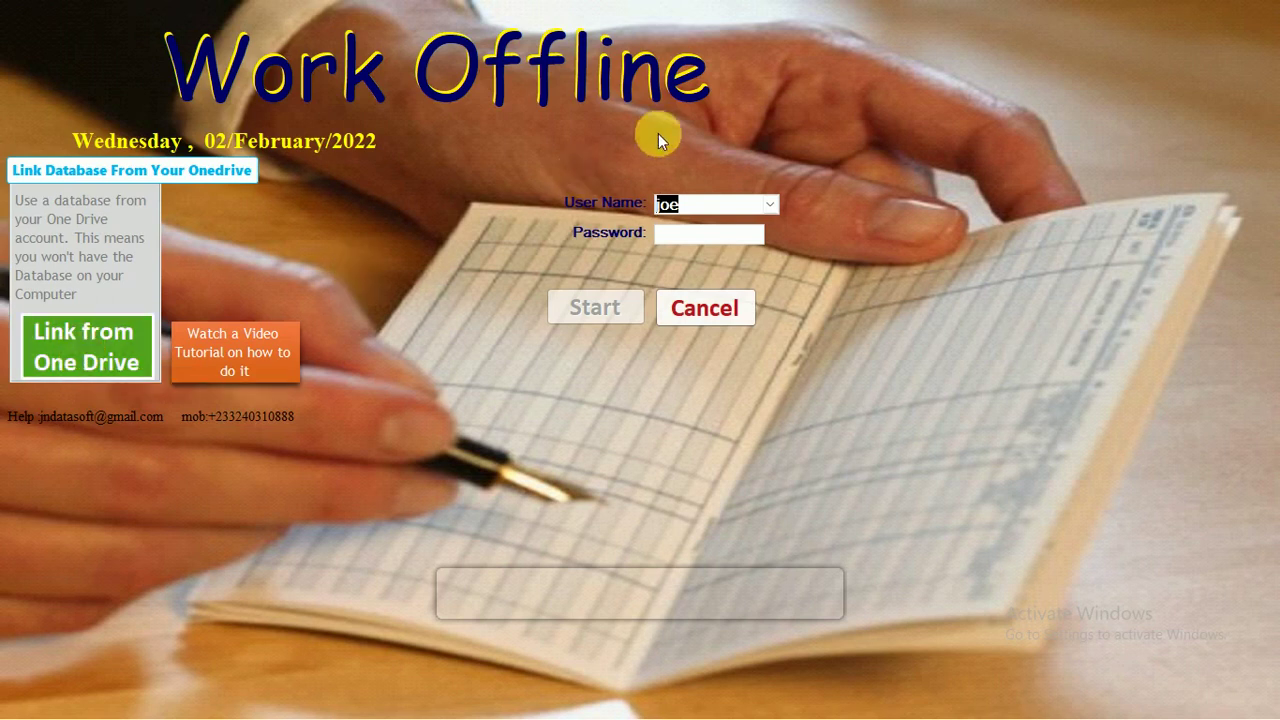
click(697, 322)
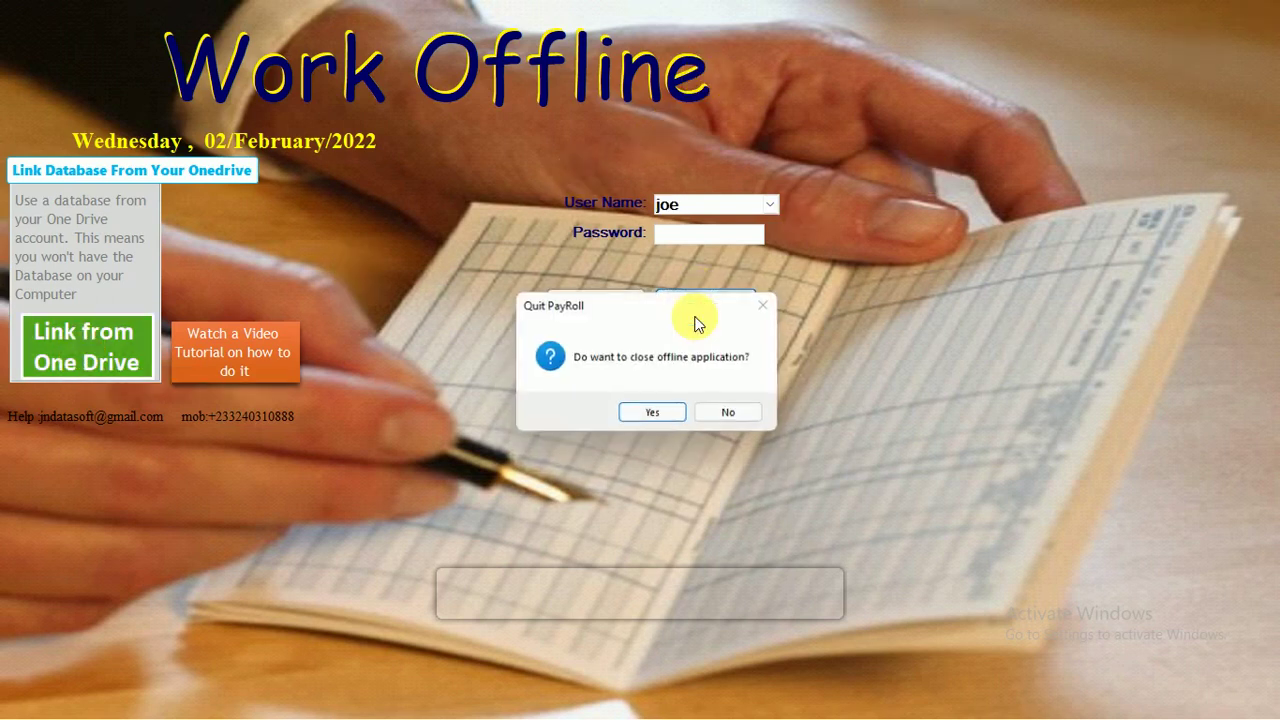
click(653, 413)
click(1257, 10)
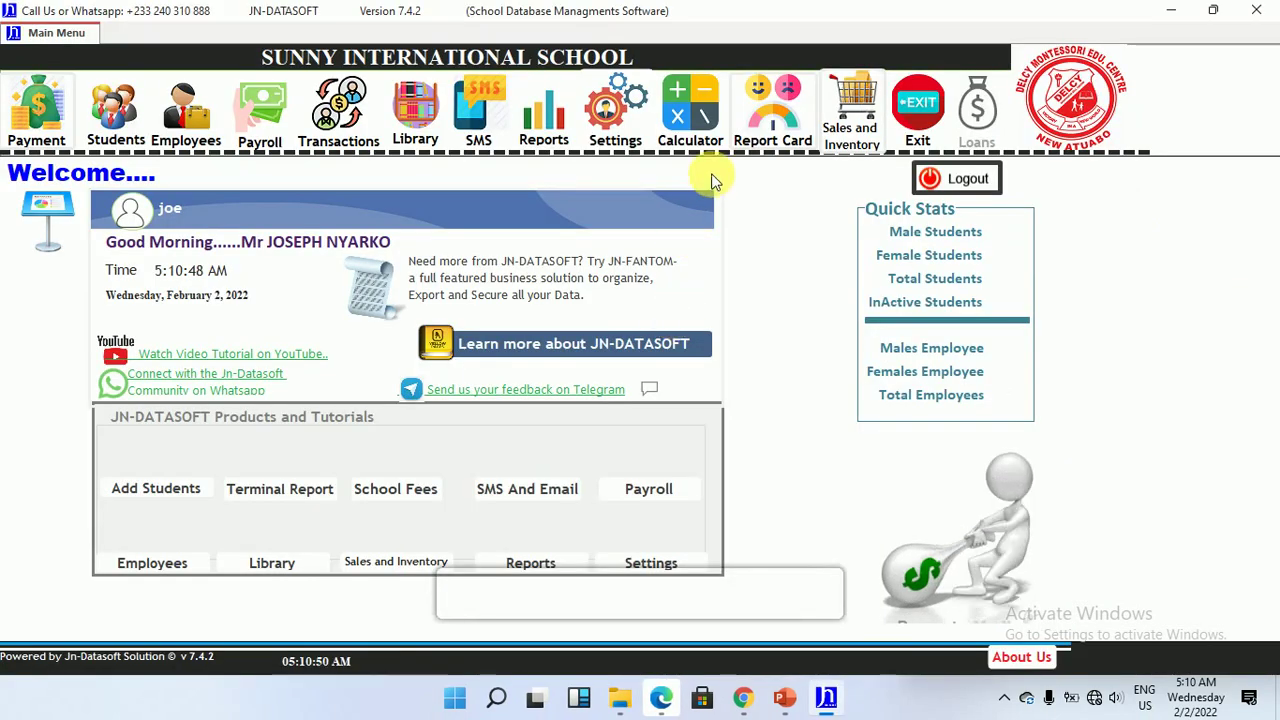
Check OneDrive reports files in sync and revisit the Link your Cloud Account panel.
click(614, 113)
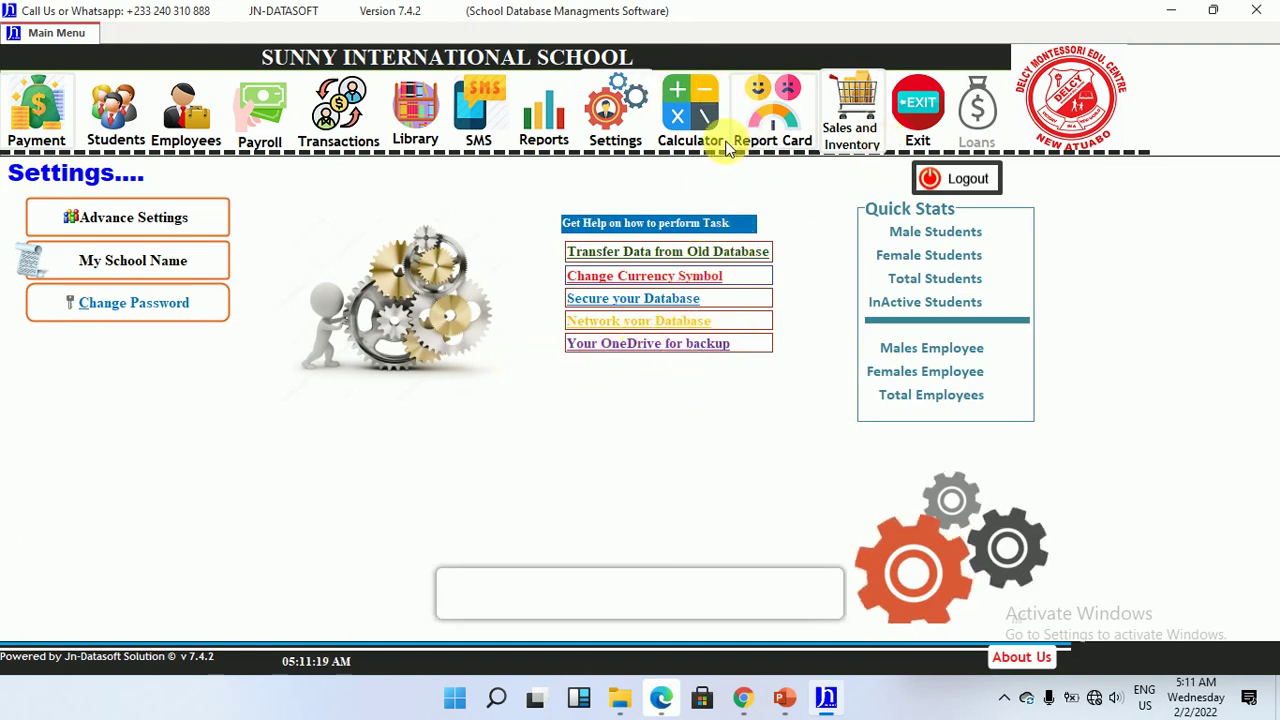
click(615, 115)
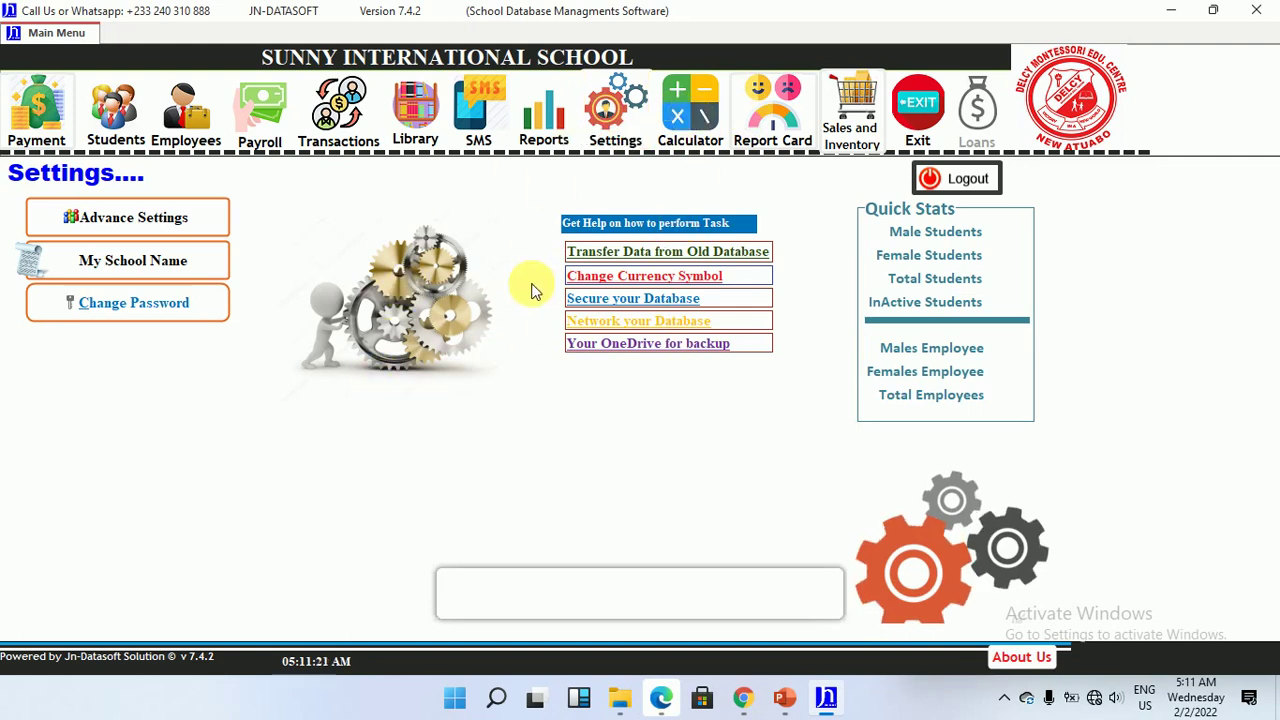
click(1024, 697)
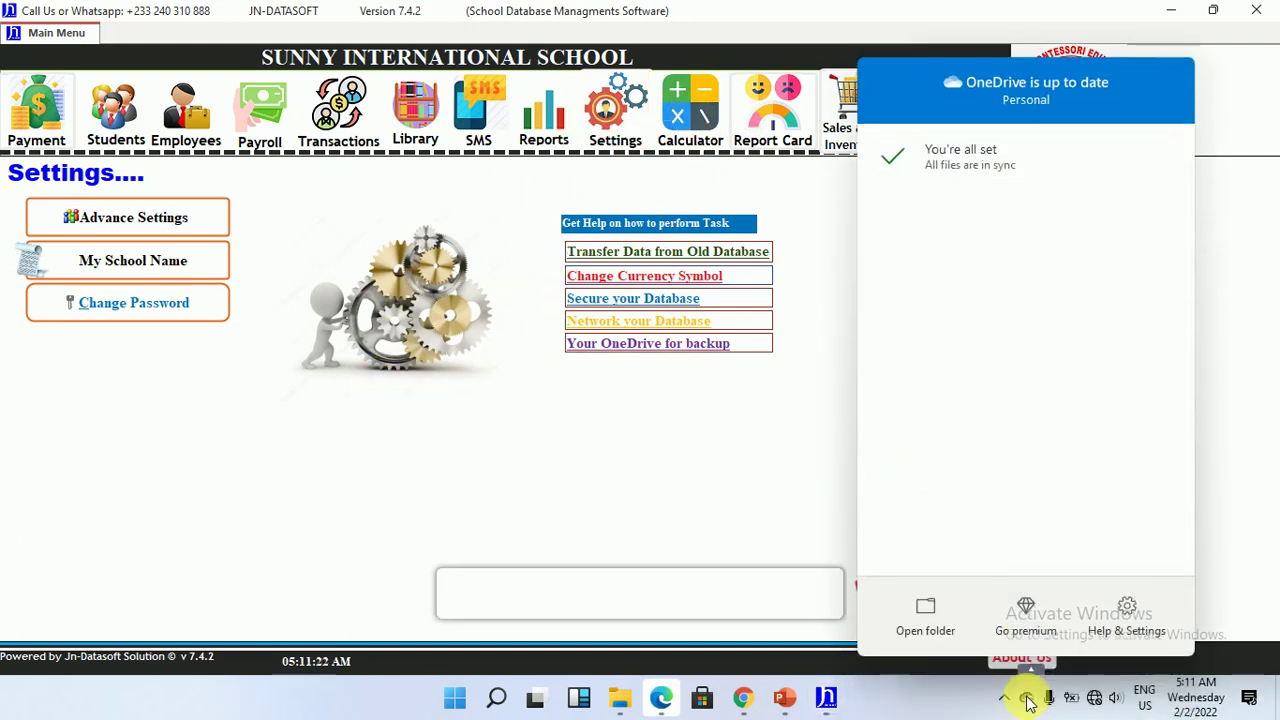
click(614, 137)
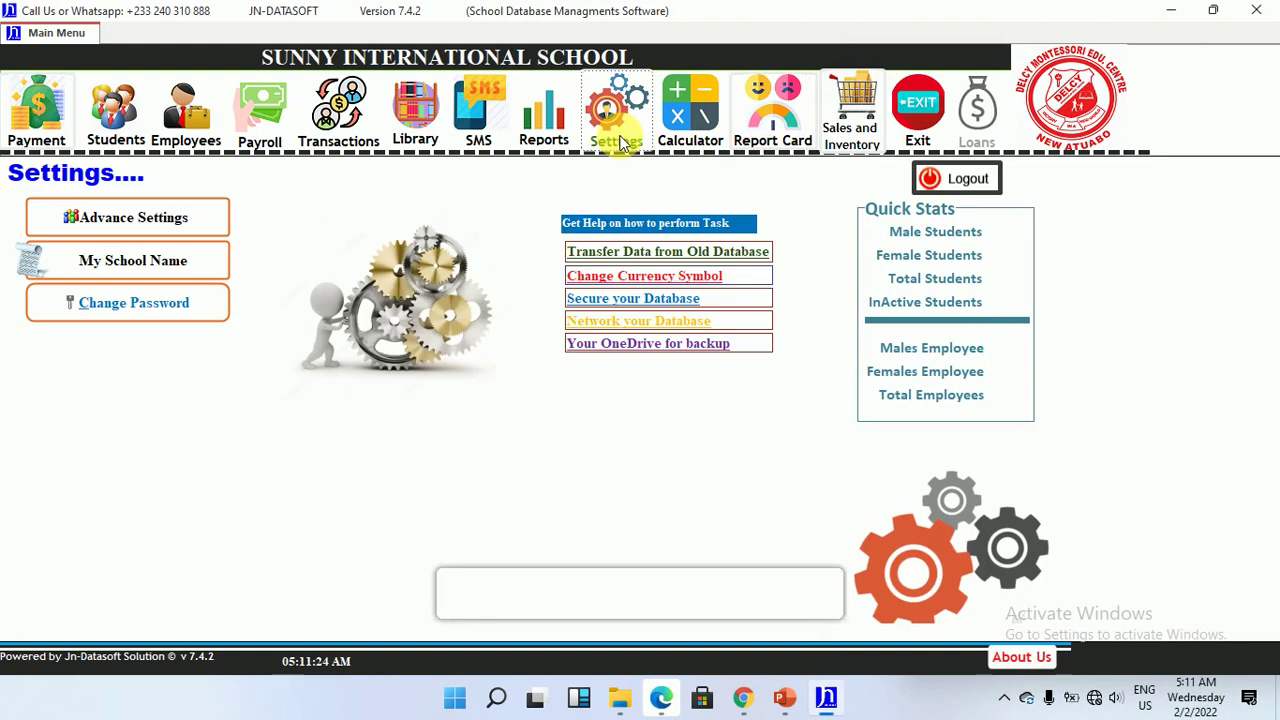
click(97, 218)
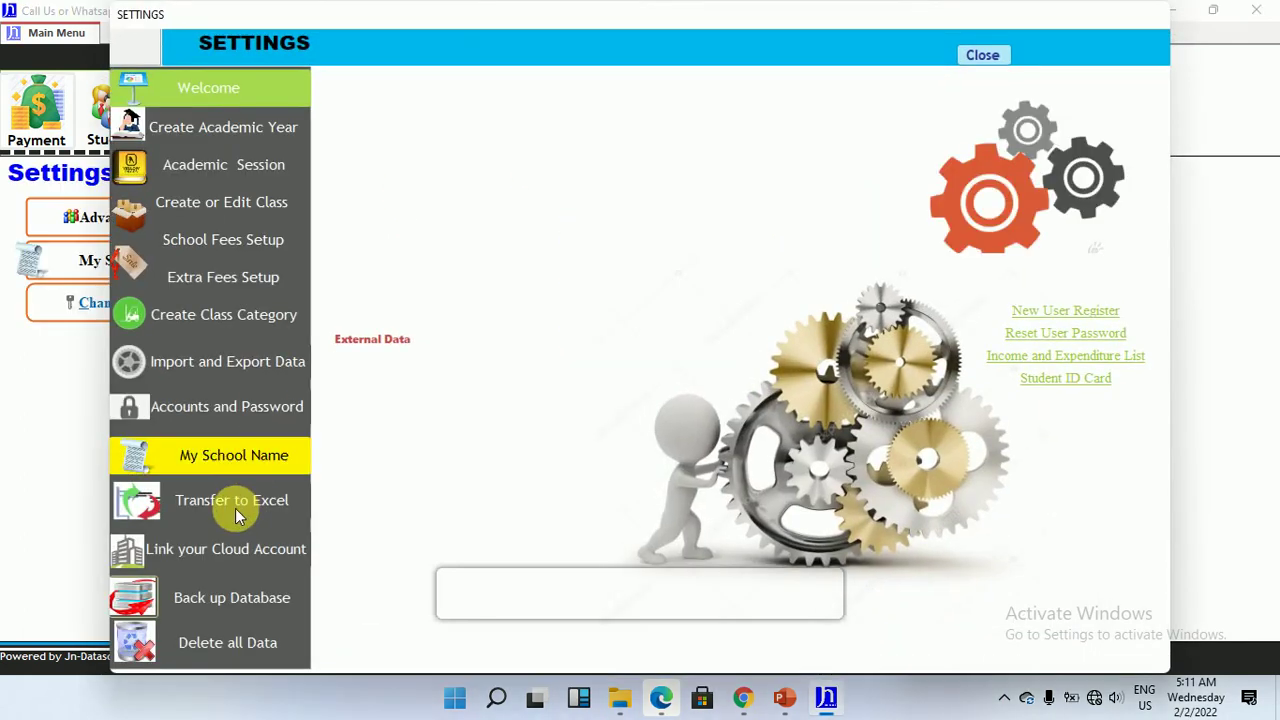
click(240, 541)
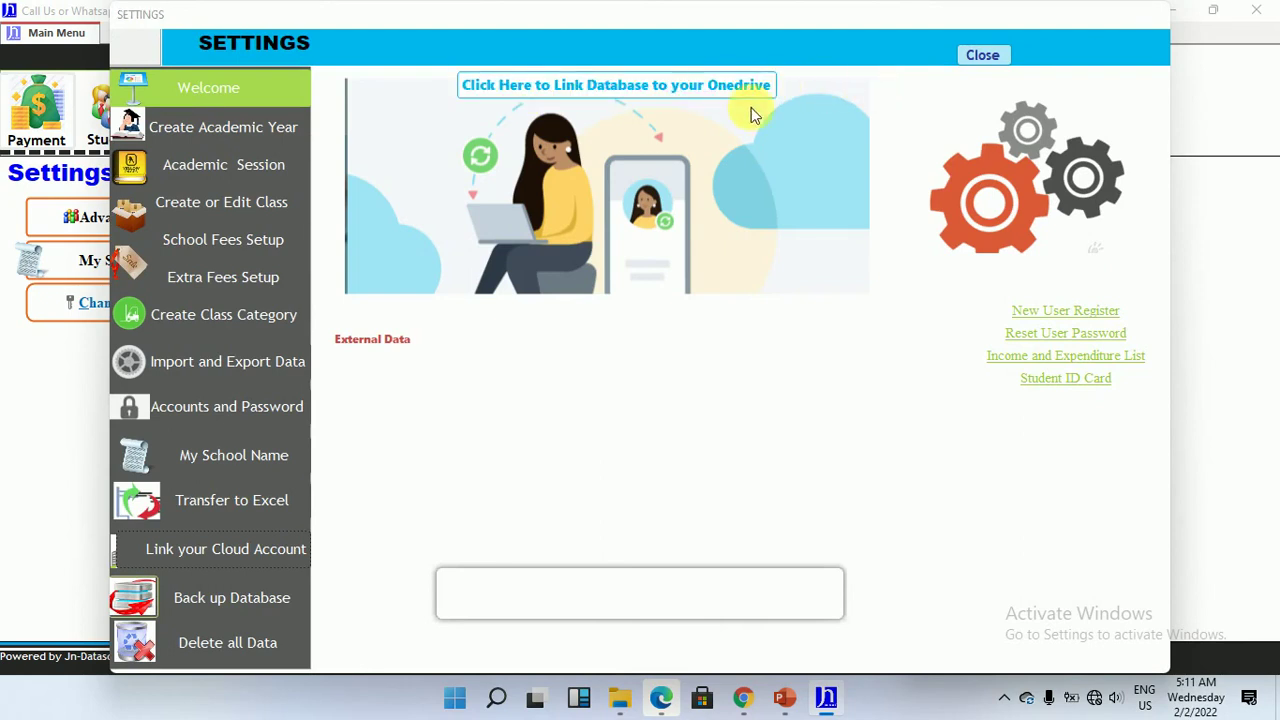
click(982, 55)
Browse via Desktop to OneDrive - Personal, open SCHOOL PICS, then close File Explorer.
mouse_move(628, 675)
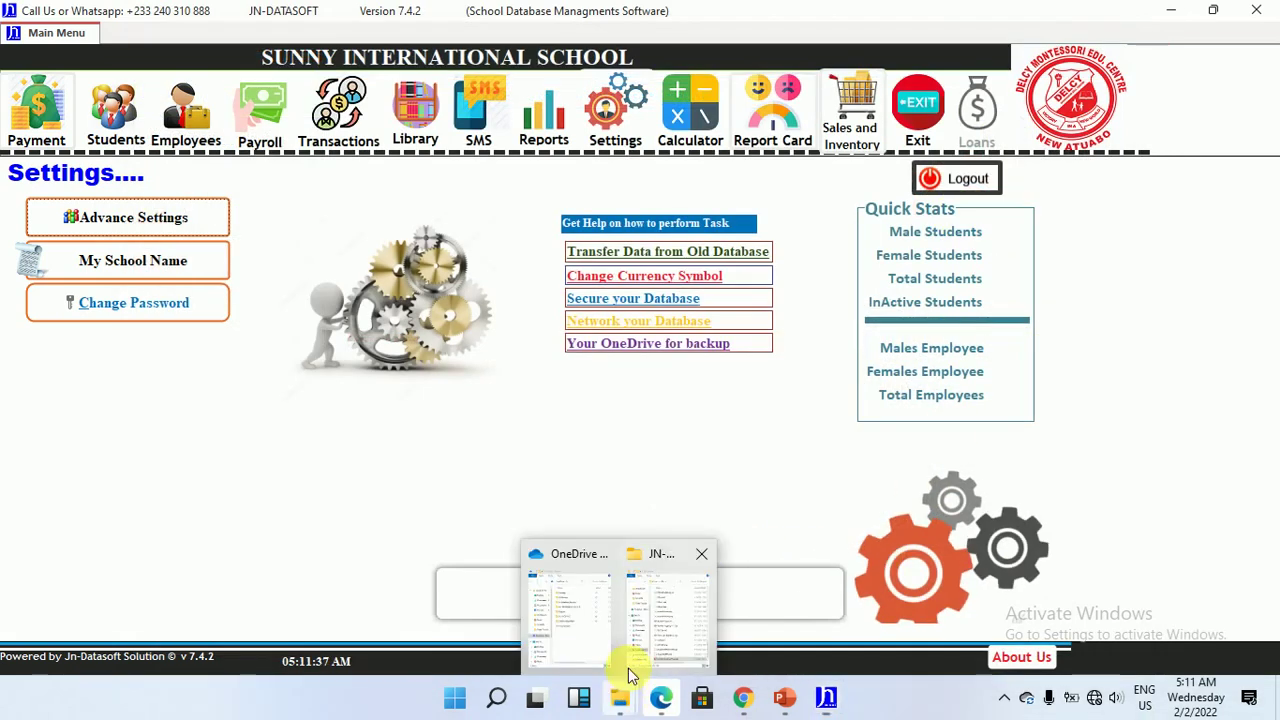
click(683, 580)
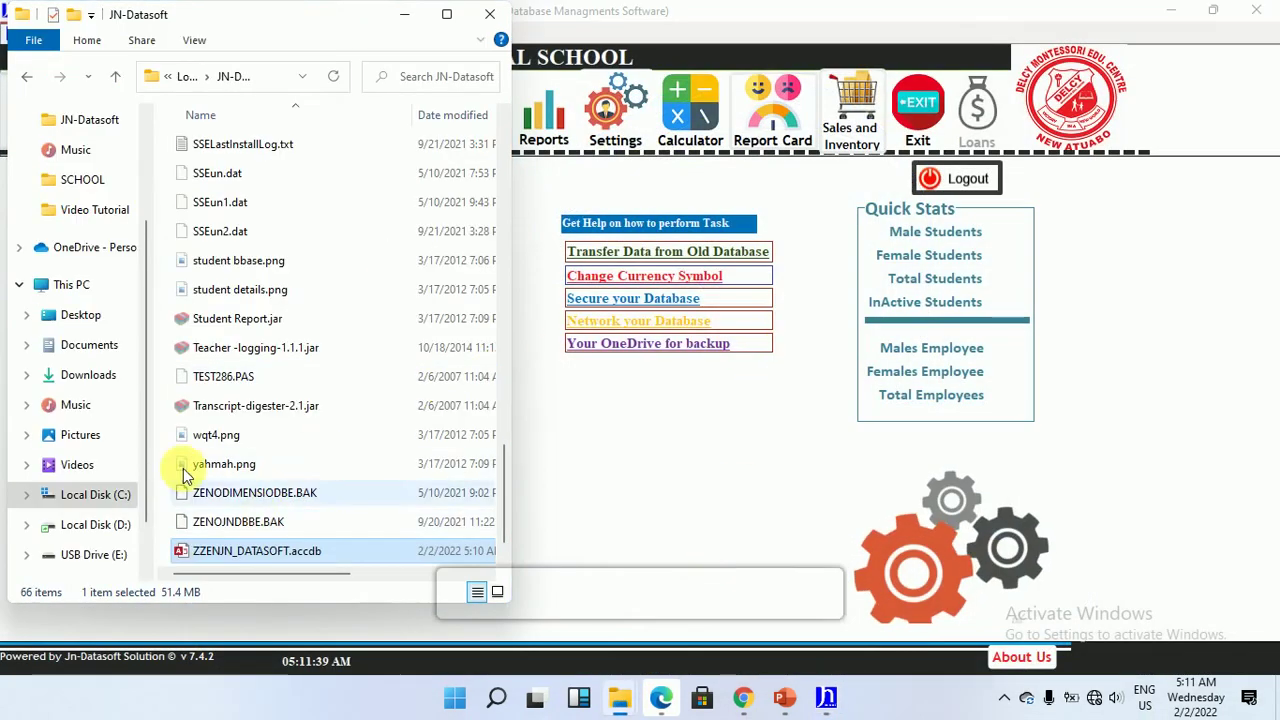
click(65, 313)
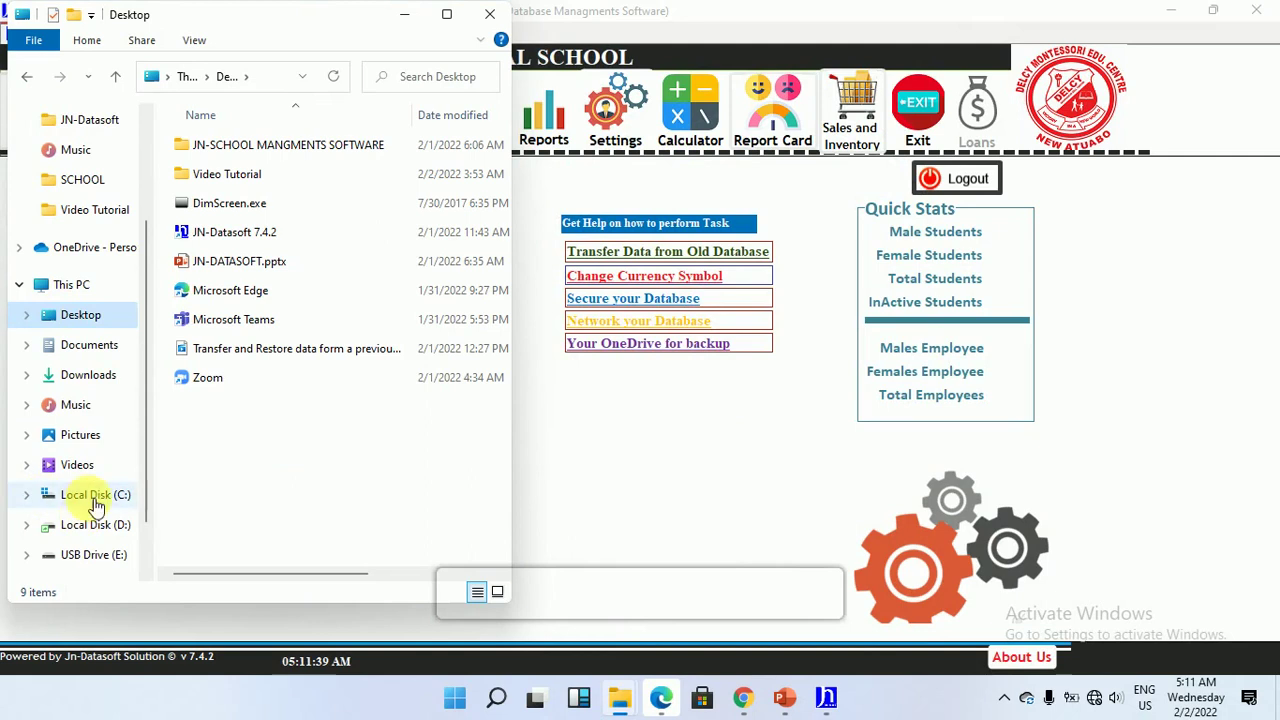
click(95, 247)
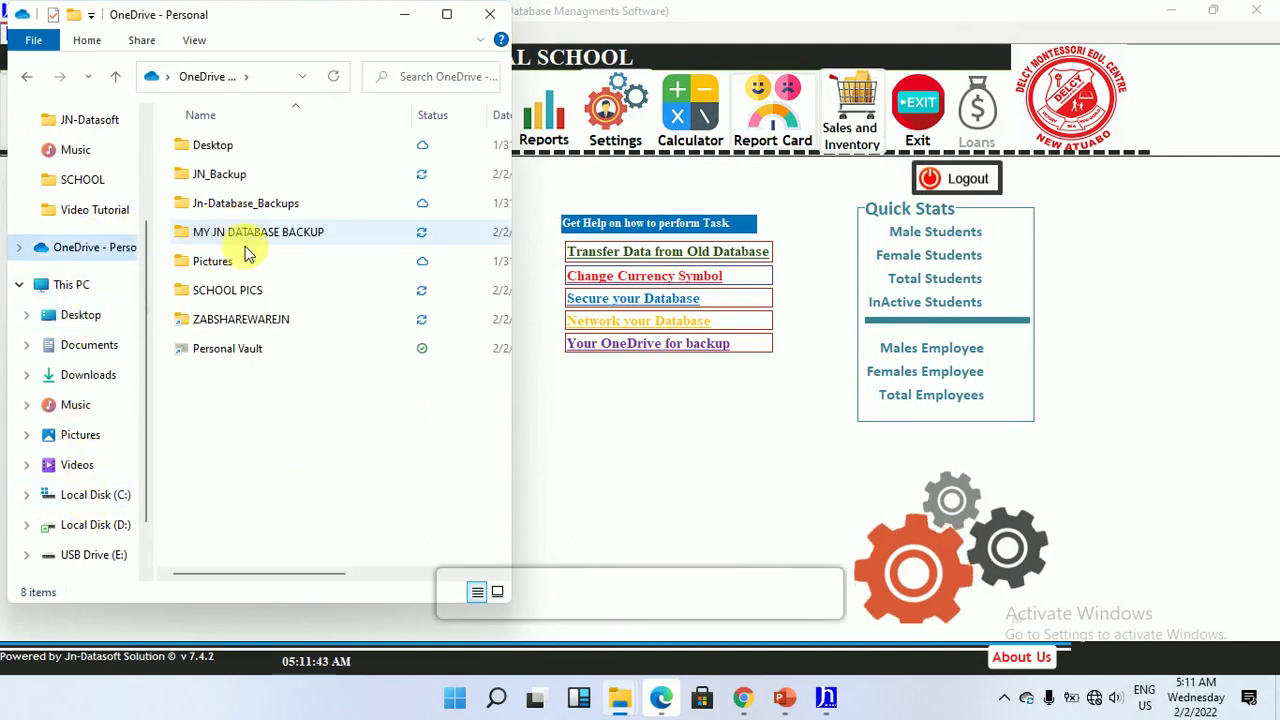
double_click(339, 294)
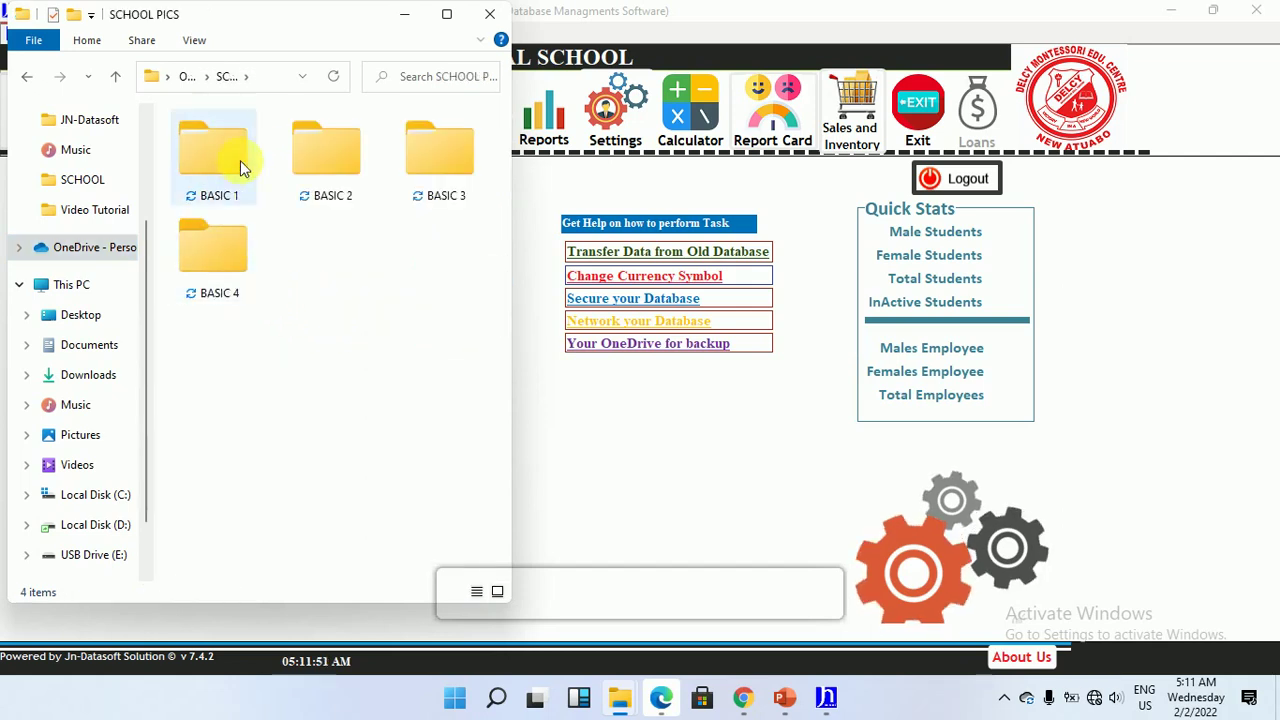
click(489, 14)
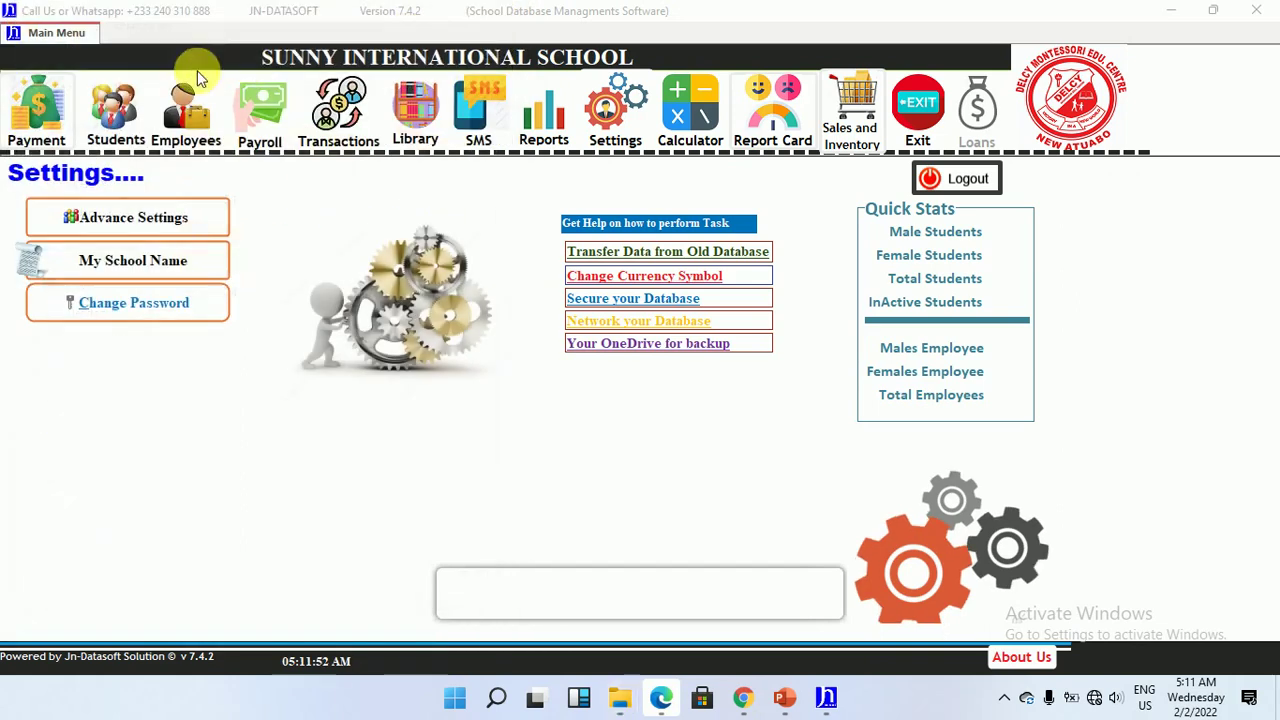
Open the third student's detailed record from the All Student List.
click(110, 115)
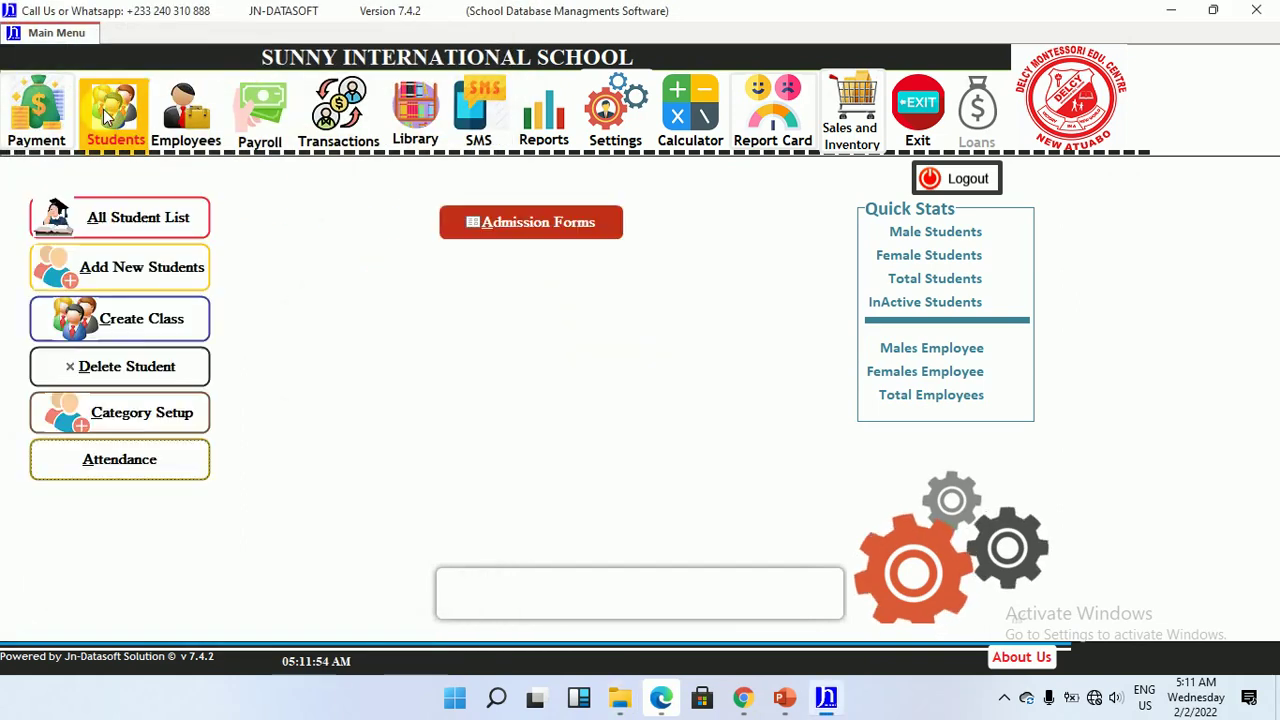
click(120, 222)
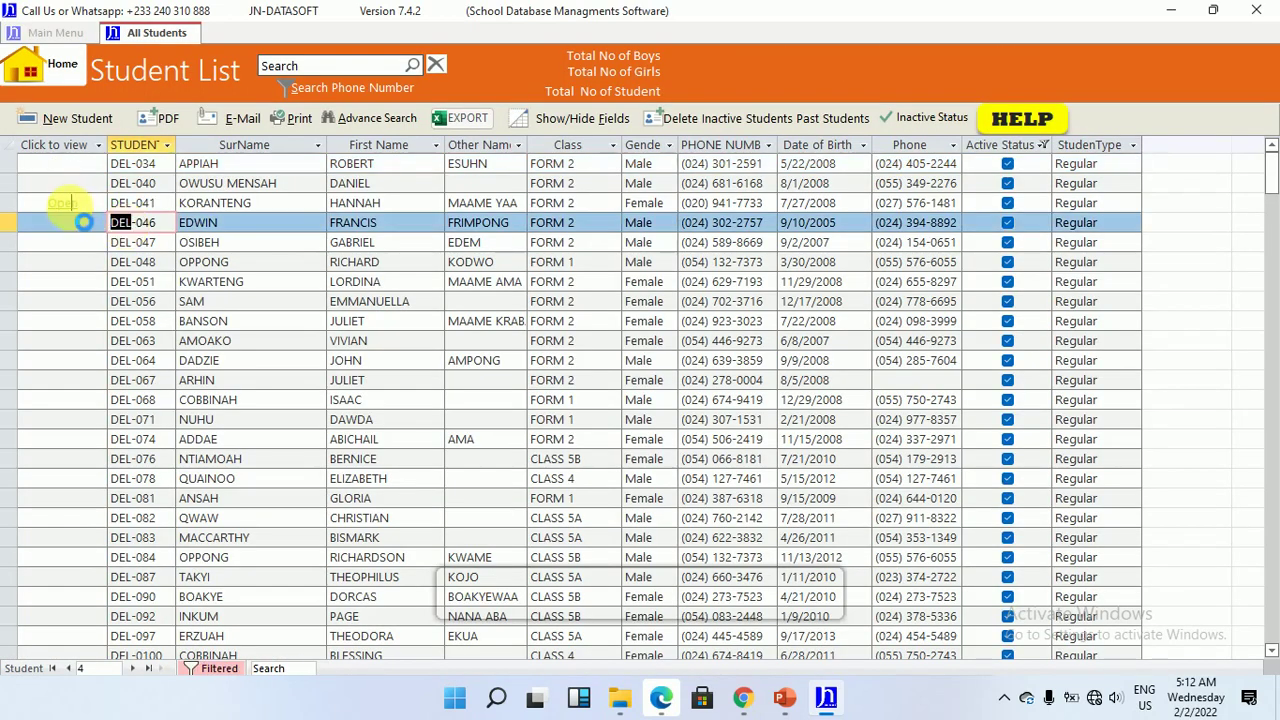
click(62, 203)
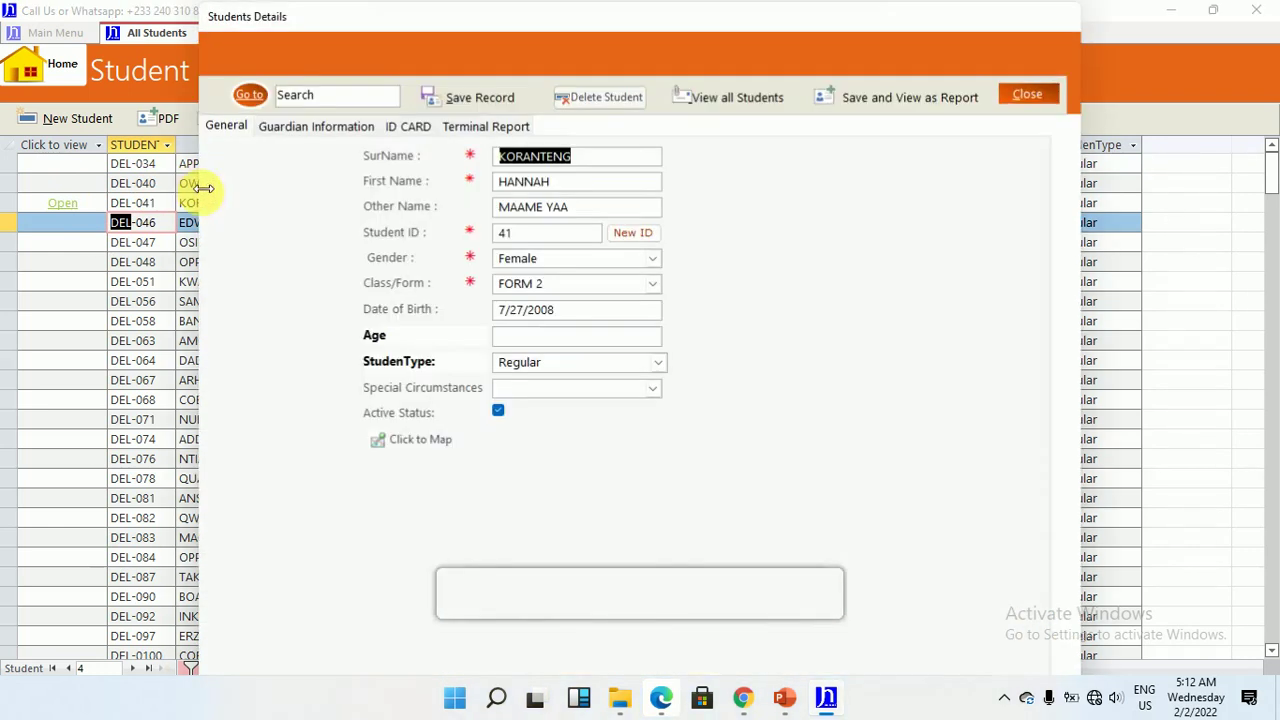
Add photo 20210318_133147.jpg from OneDrive's SCHOOL PICS\BASIC 2 folder to the record.
click(225, 354)
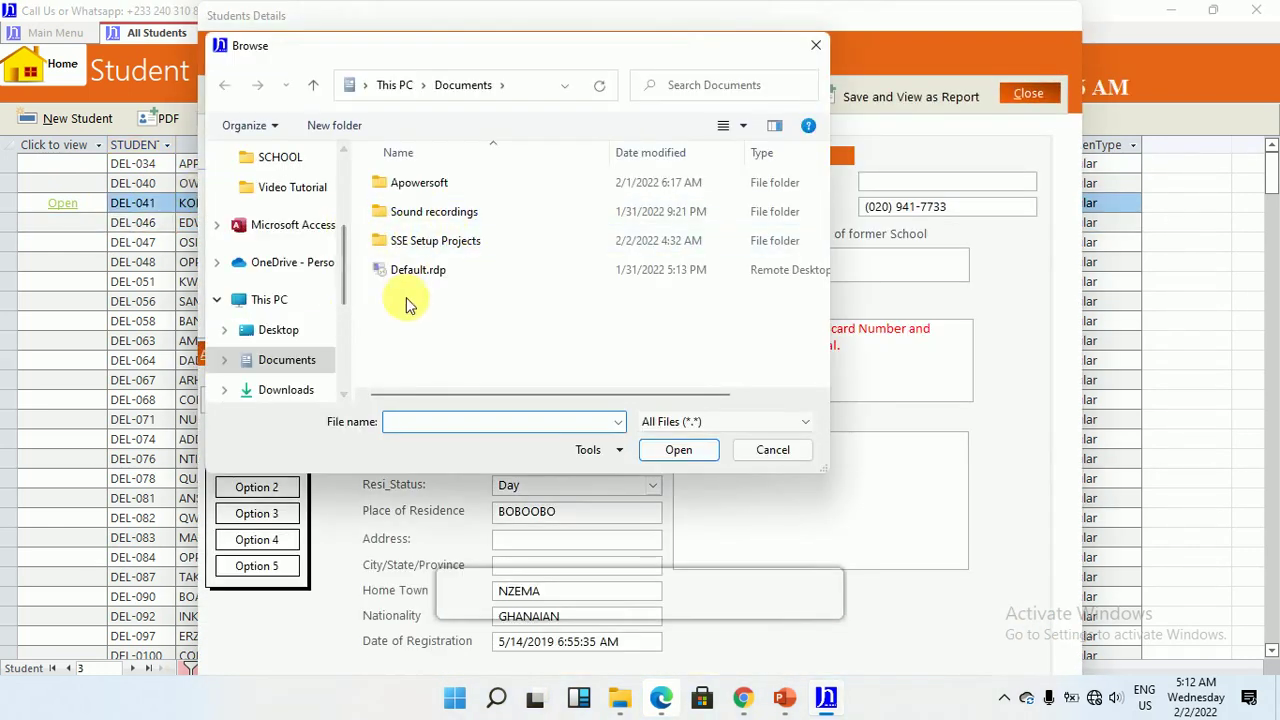
click(272, 264)
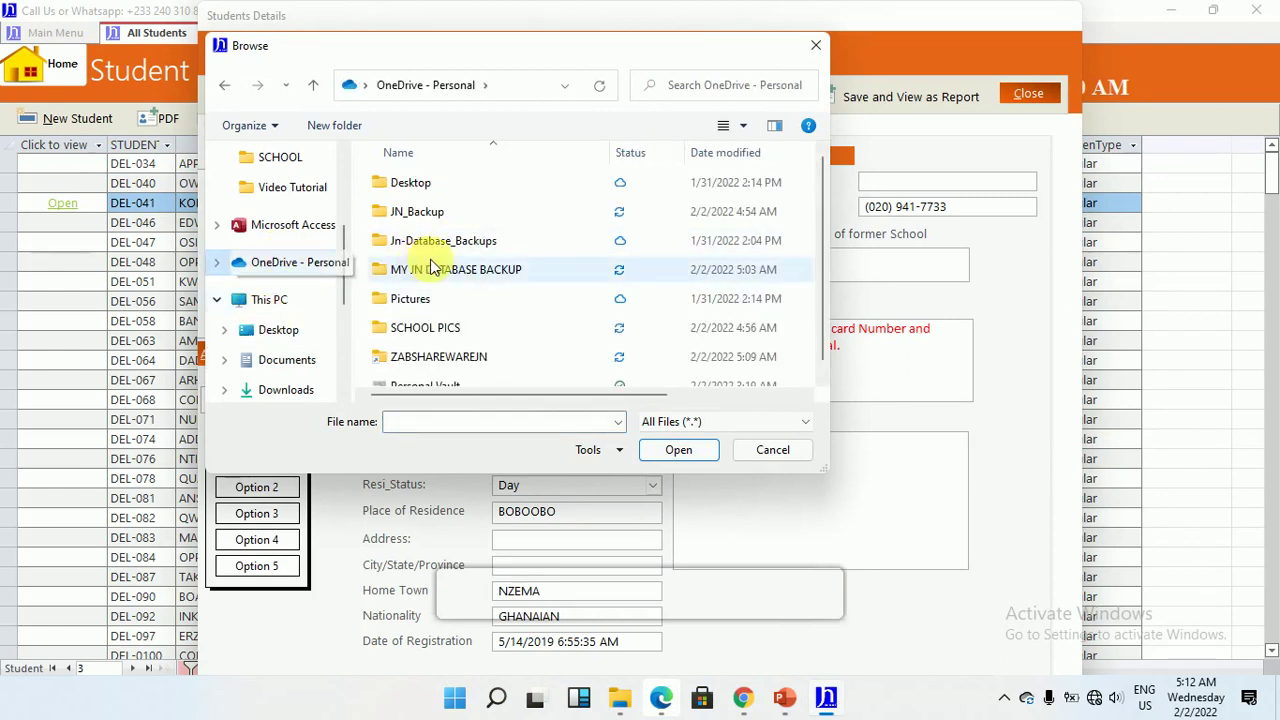
double_click(422, 330)
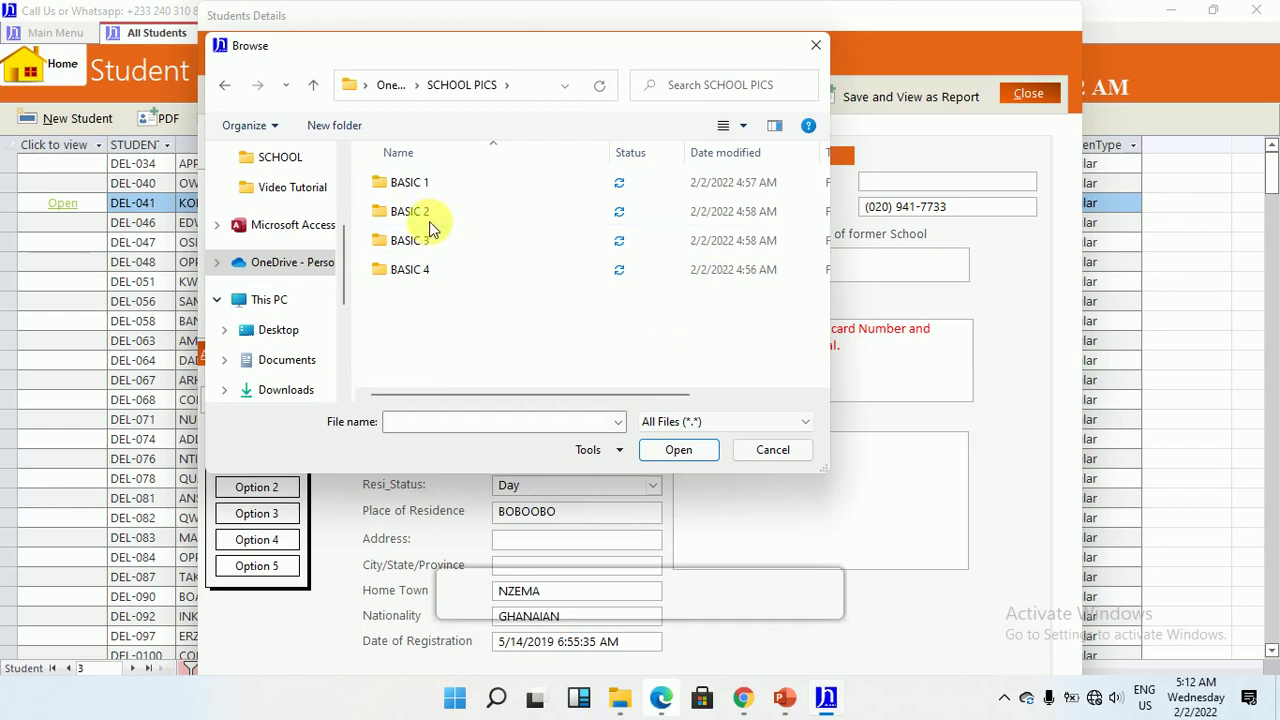
click(432, 212)
double_click(432, 212)
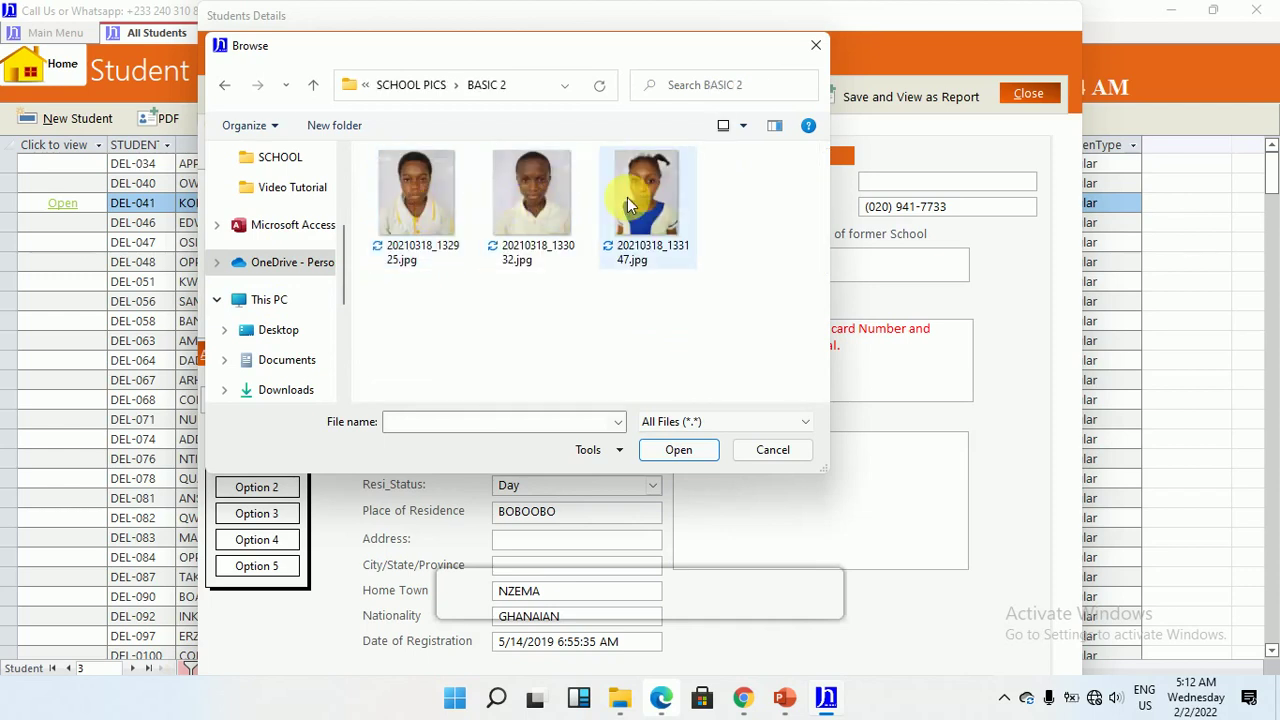
drag(570, 55, 686, 149)
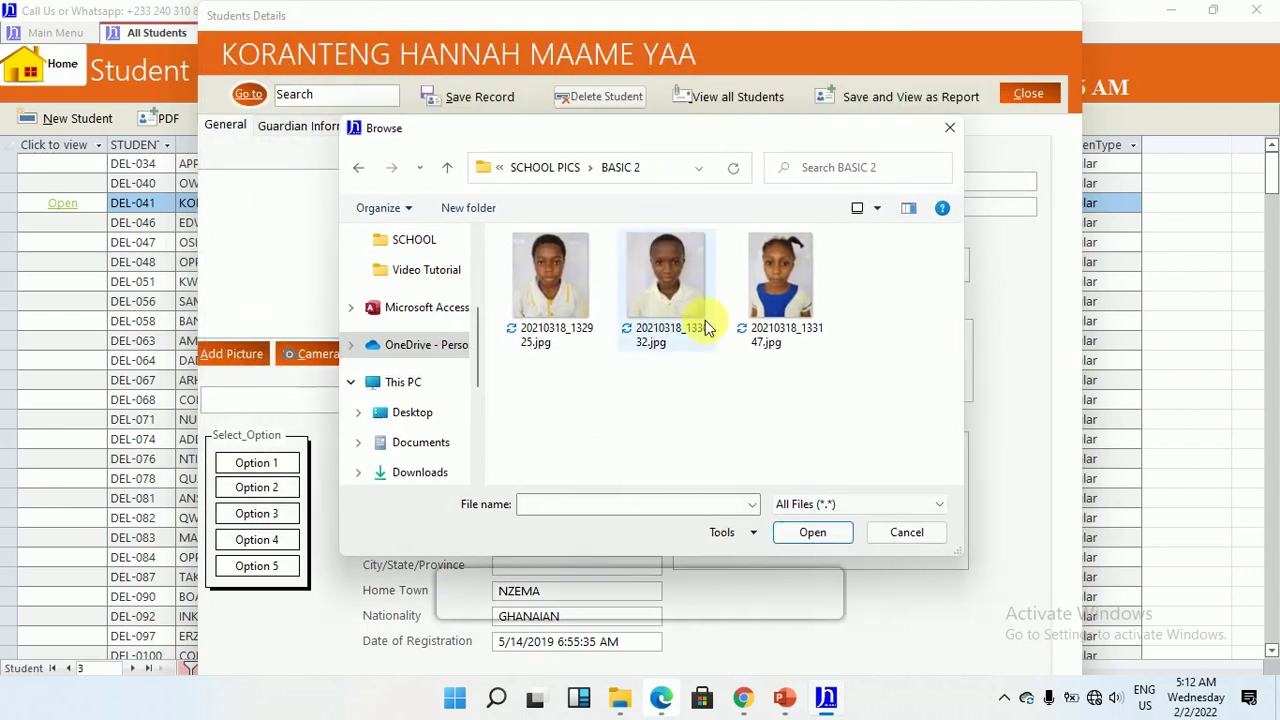
click(785, 275)
click(813, 532)
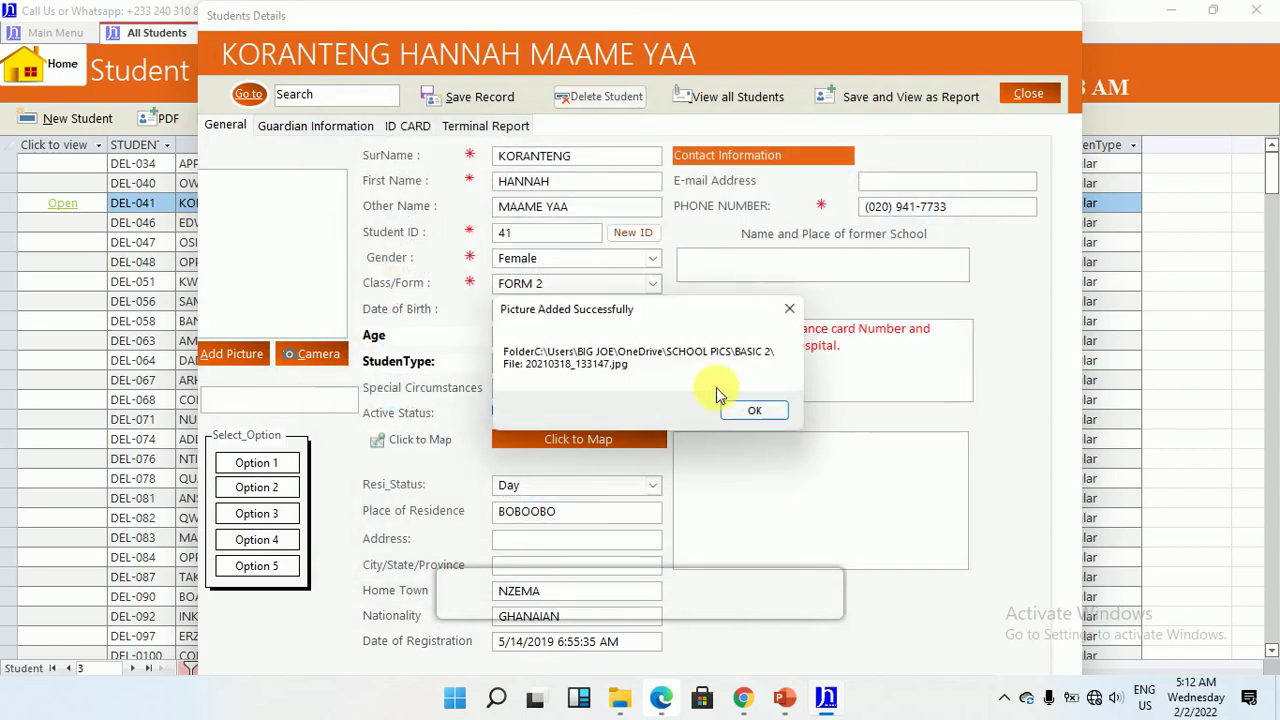
click(756, 411)
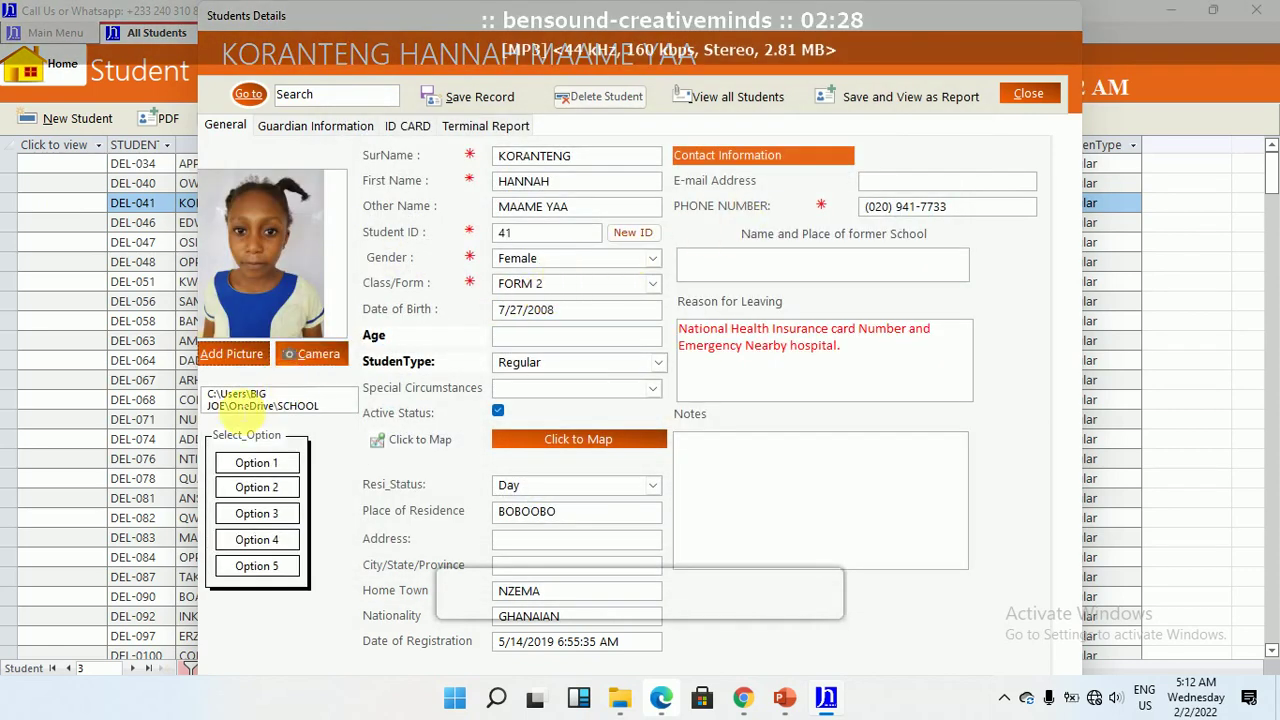
double_click(243, 406)
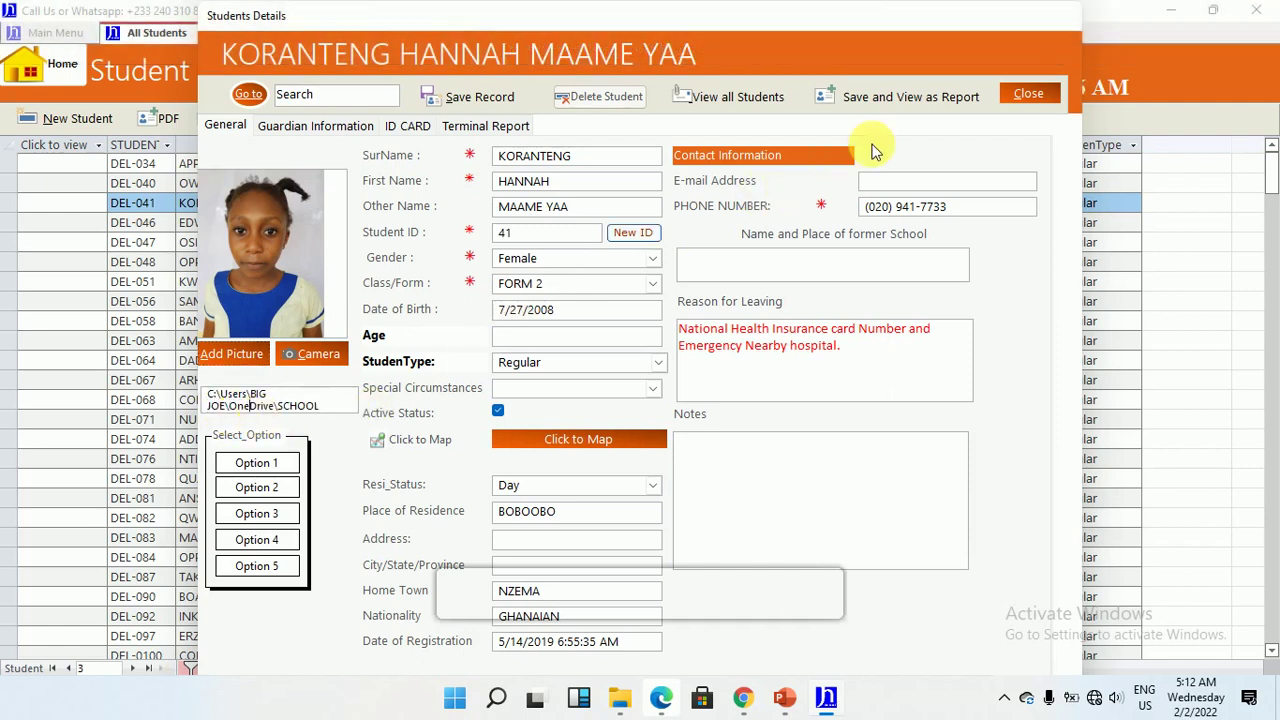
Close the Students Details form and All Students list, then open Settings > Advance Settings.
click(1028, 93)
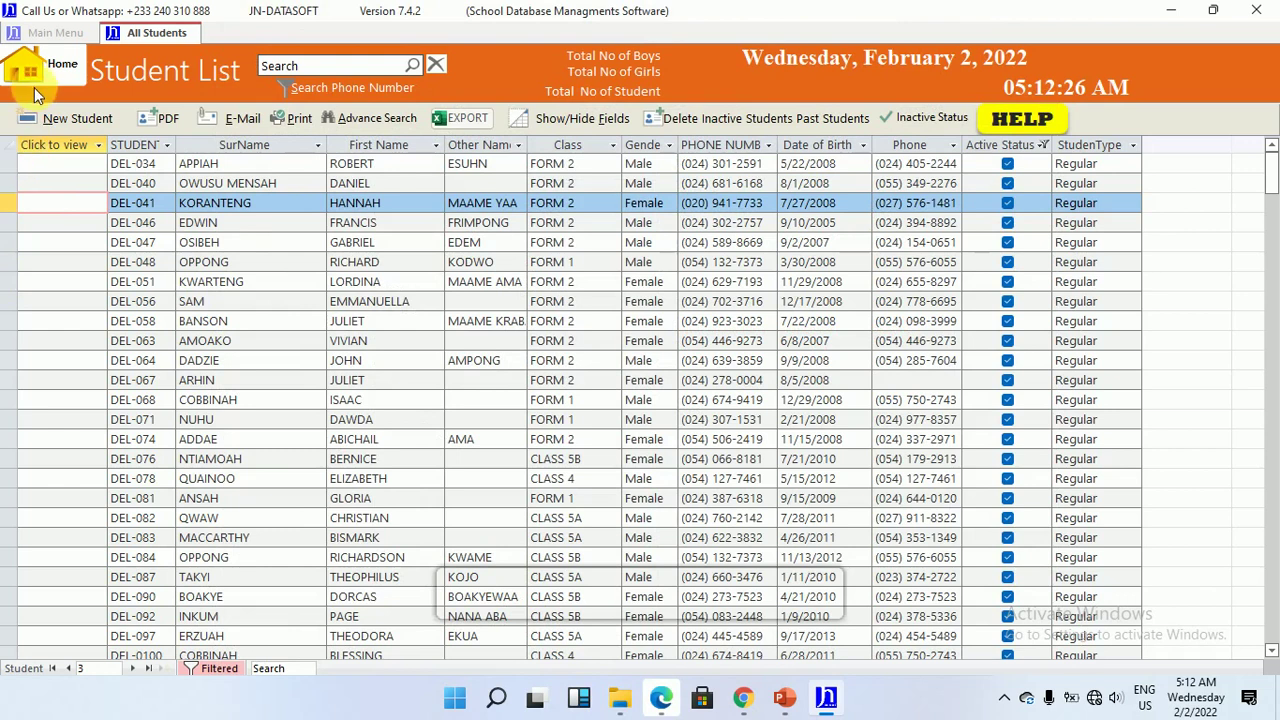
click(33, 70)
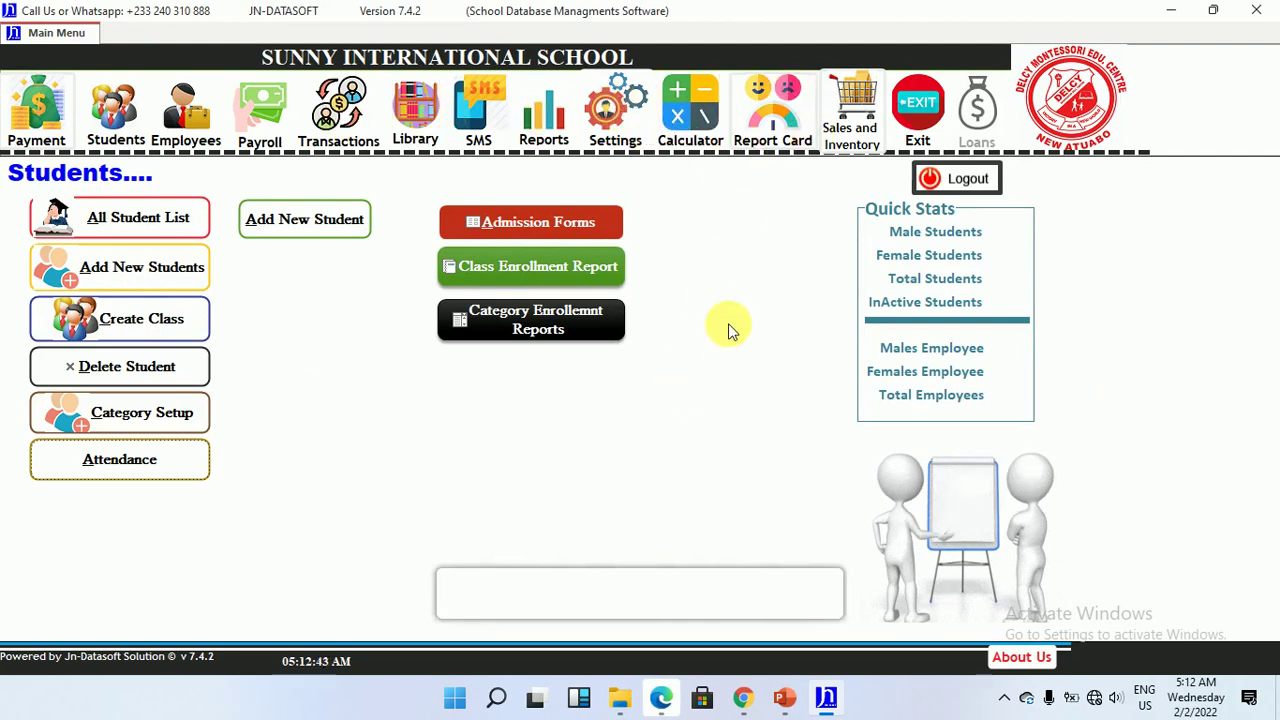
click(609, 114)
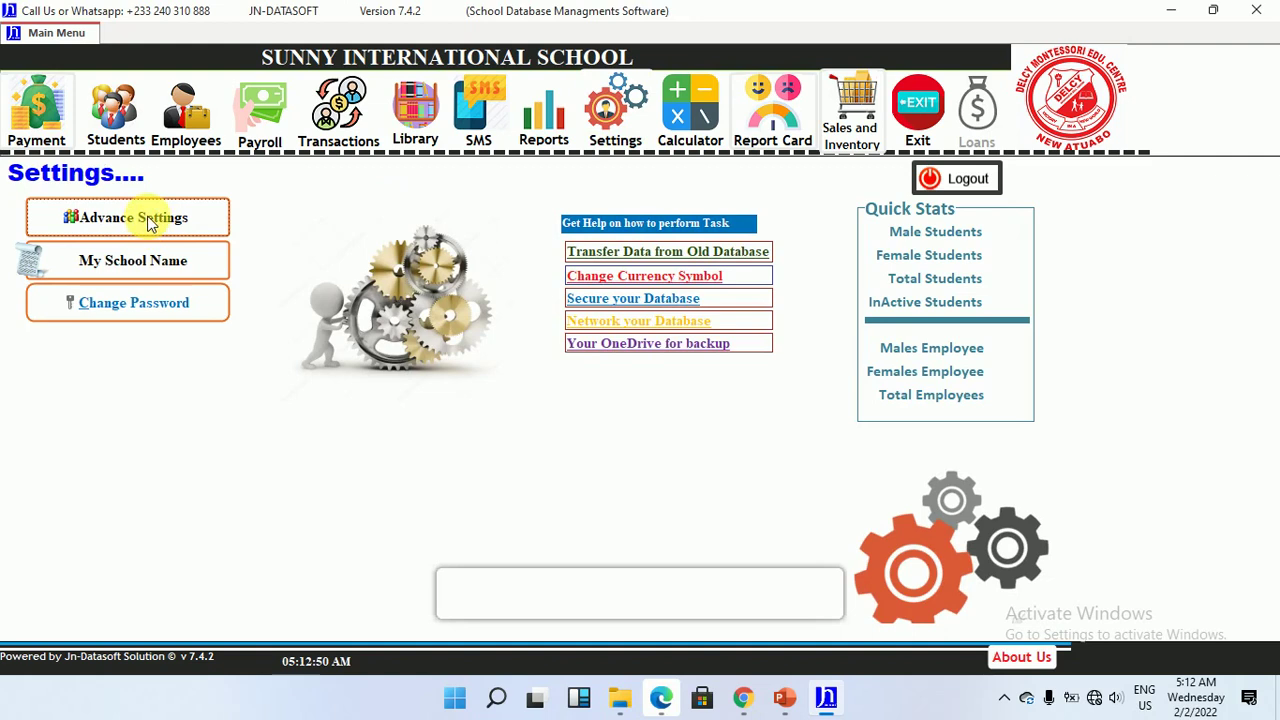
click(148, 220)
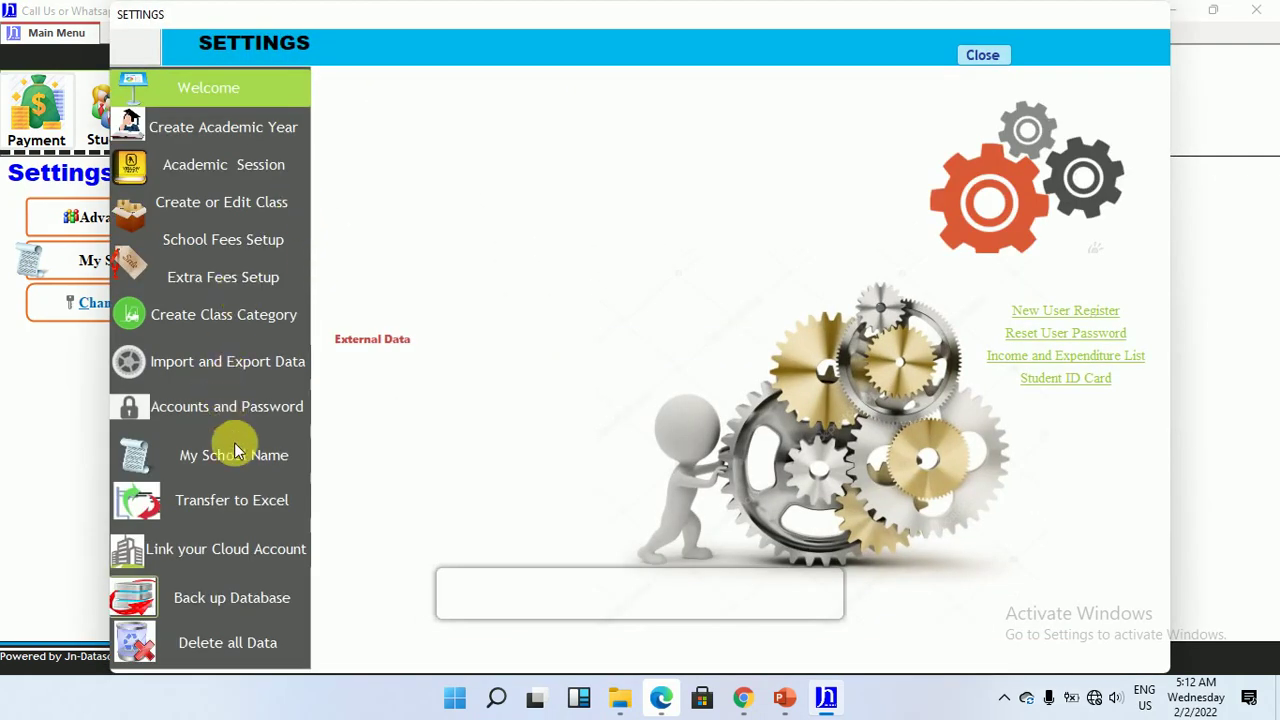
Check that the Back up Database file path points to OneDrive's MY JN DATABASE BACKUP folder.
click(236, 453)
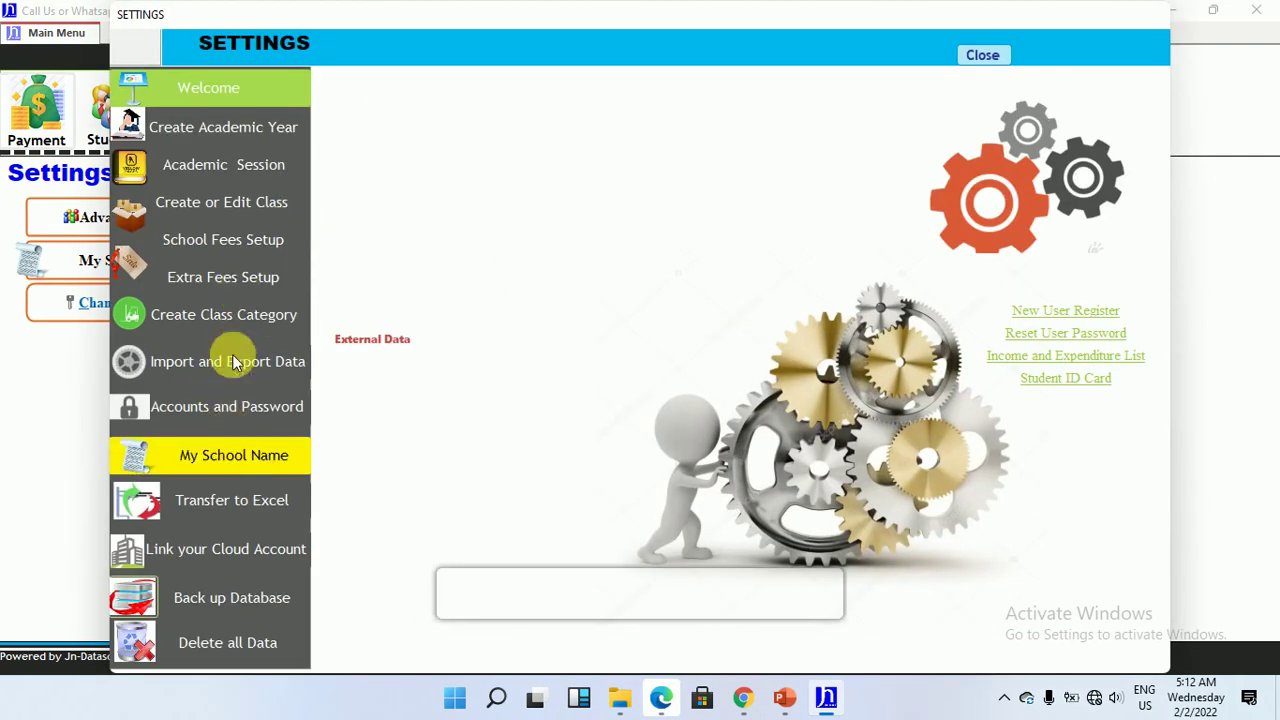
click(226, 505)
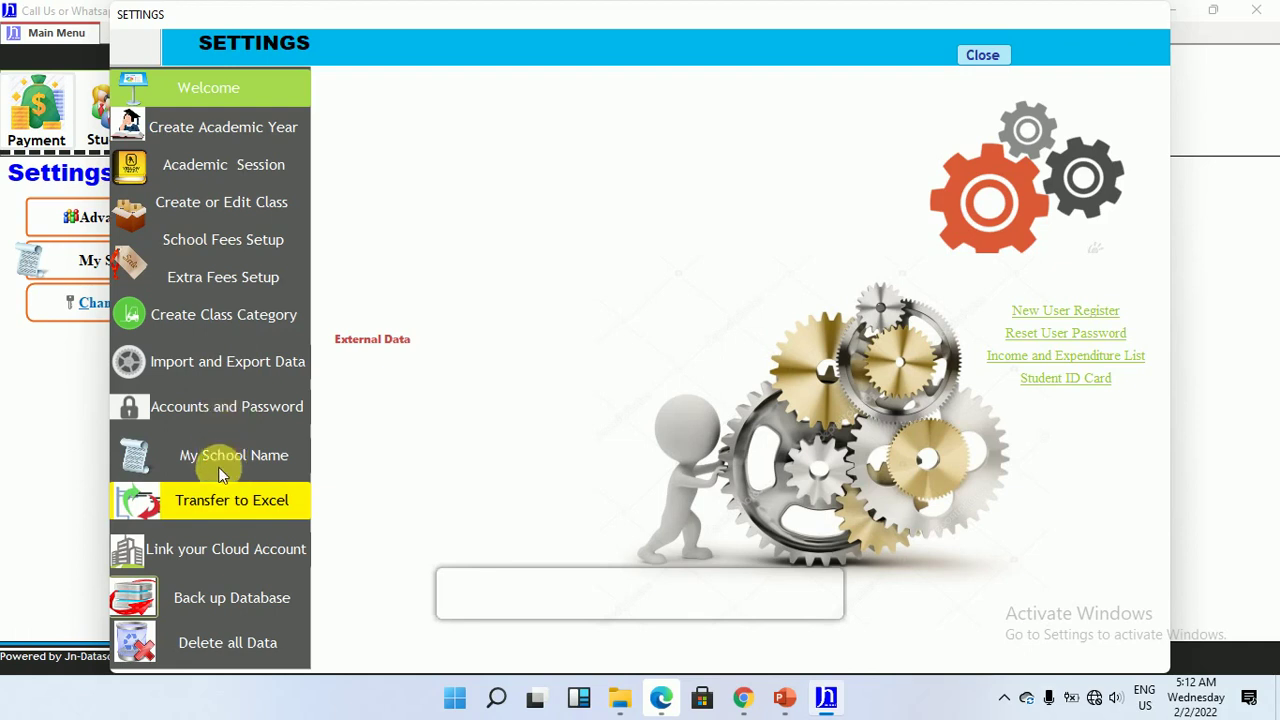
click(217, 598)
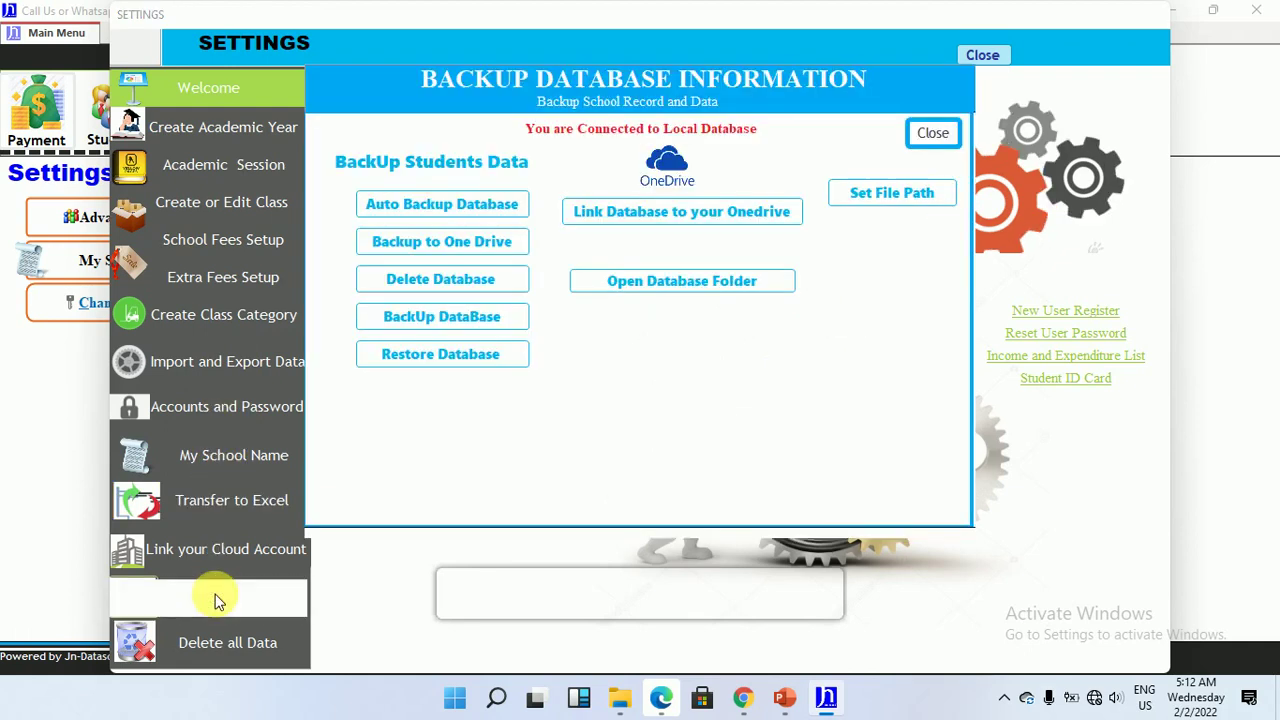
click(862, 196)
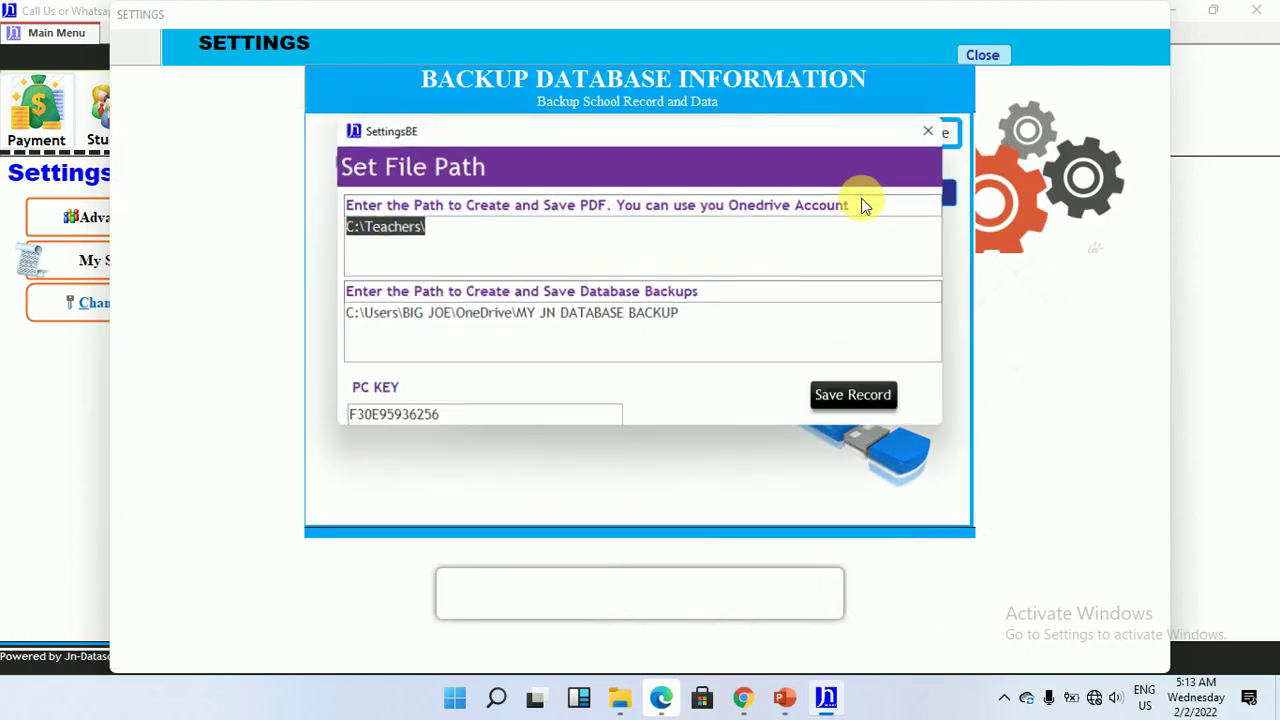
key(End)
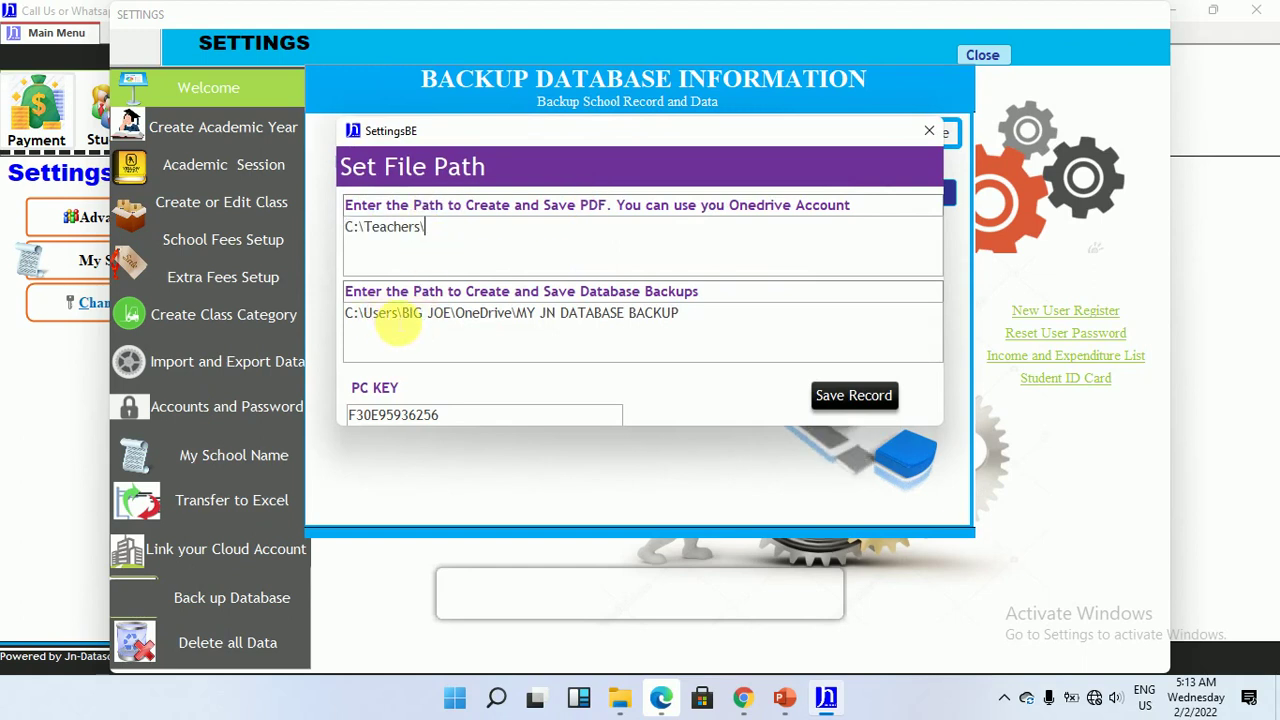
drag(360, 320, 708, 323)
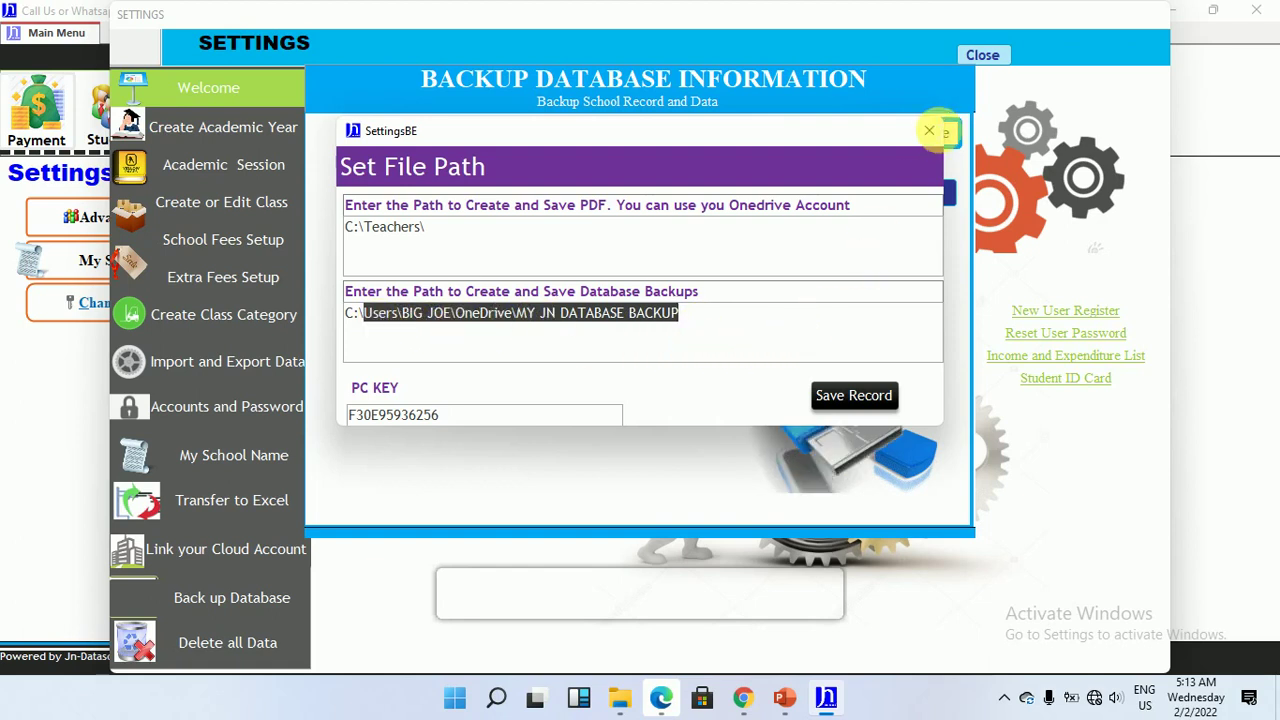
Close the file path dialog, backup panel and advanced settings window.
click(933, 134)
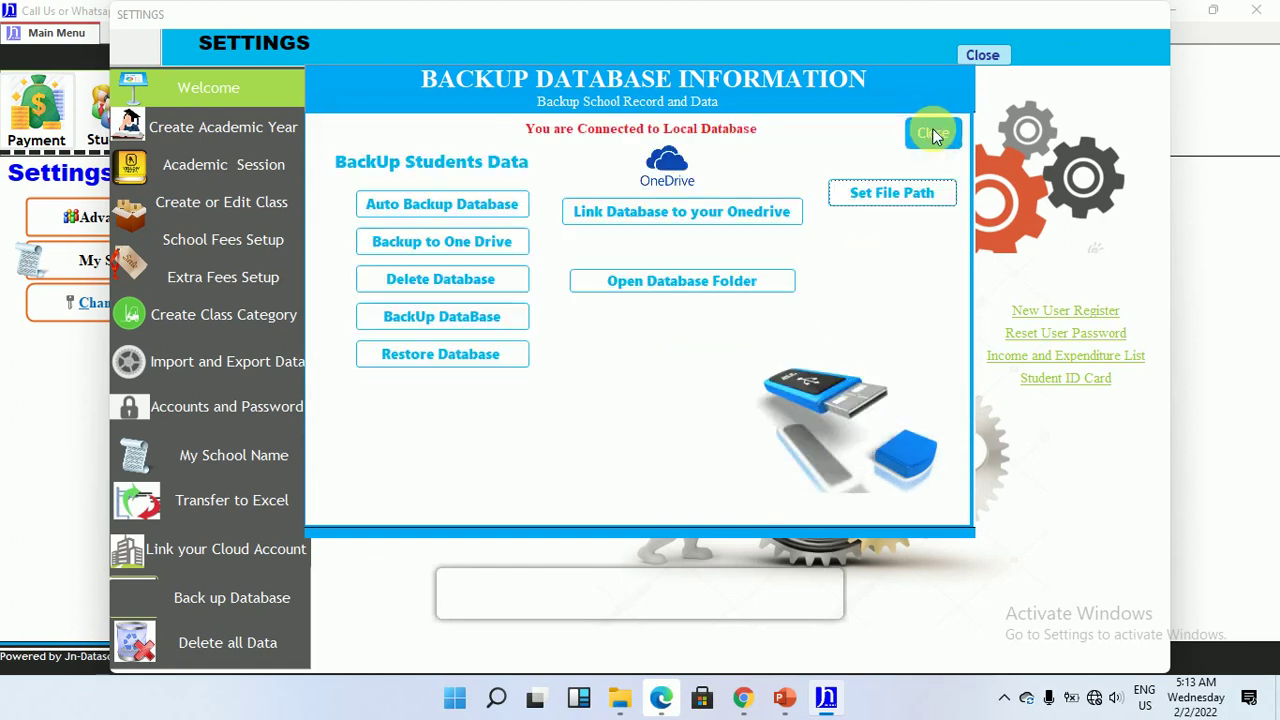
click(933, 134)
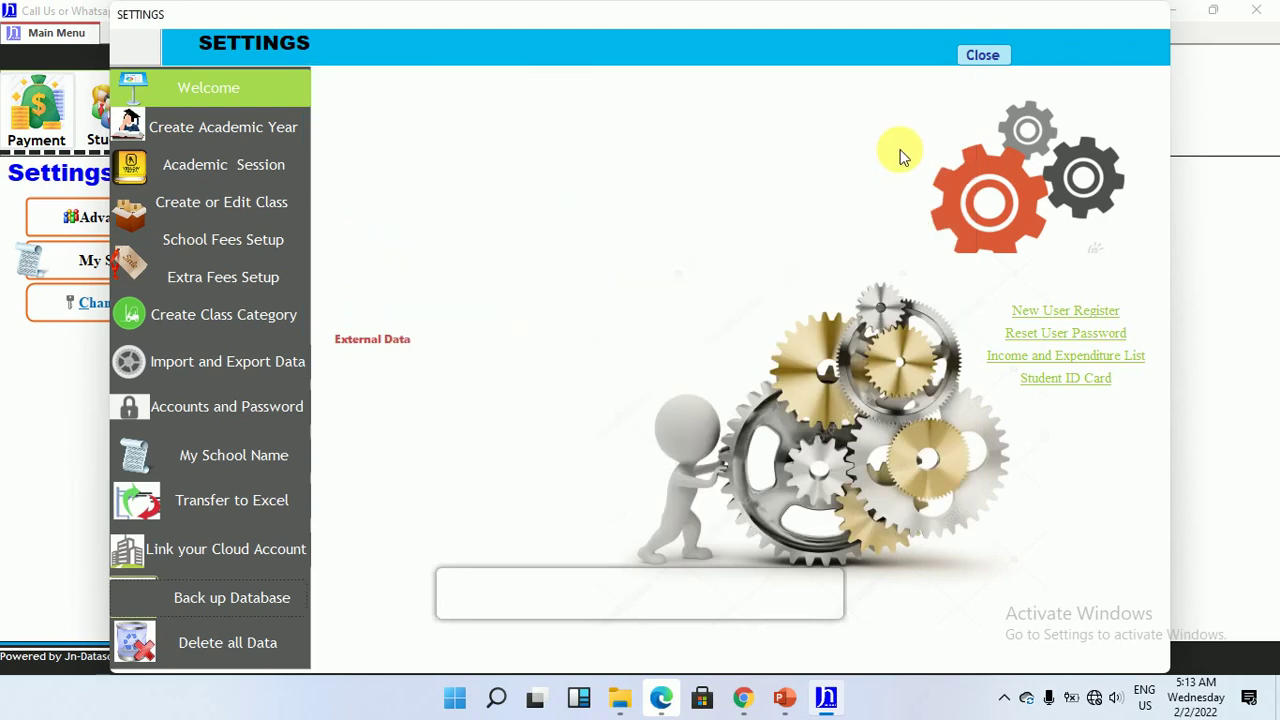
click(966, 58)
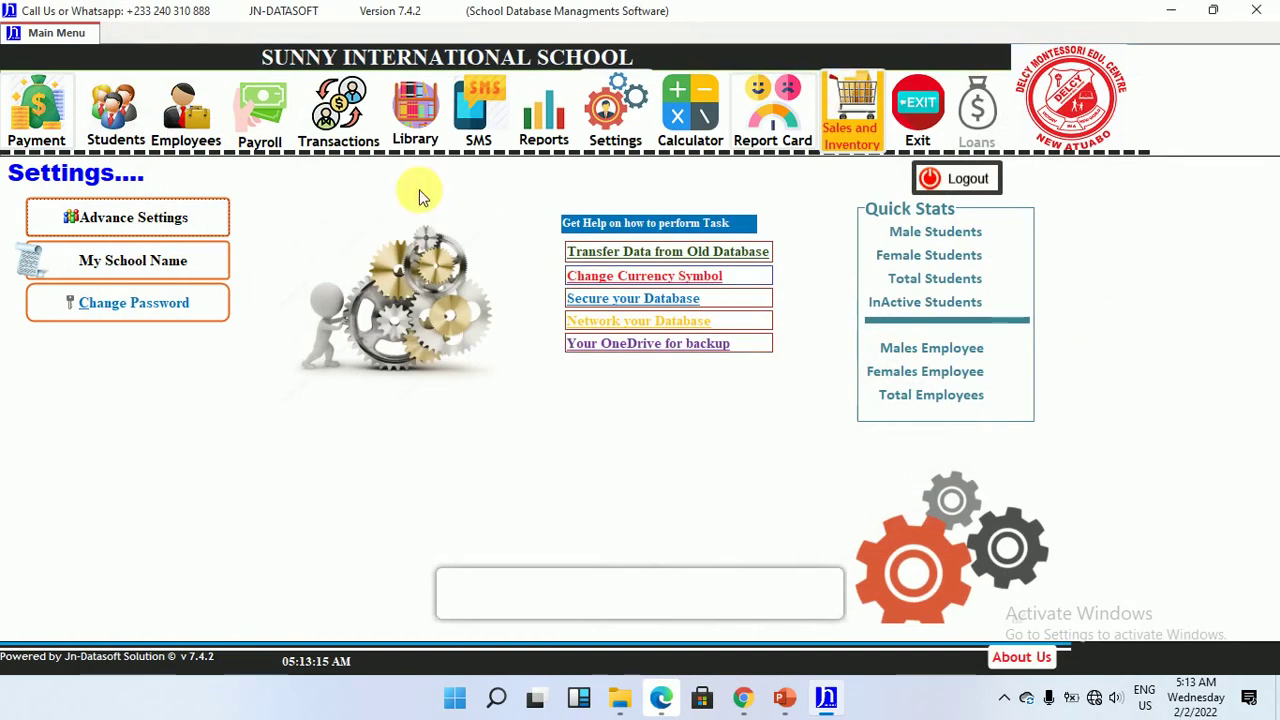